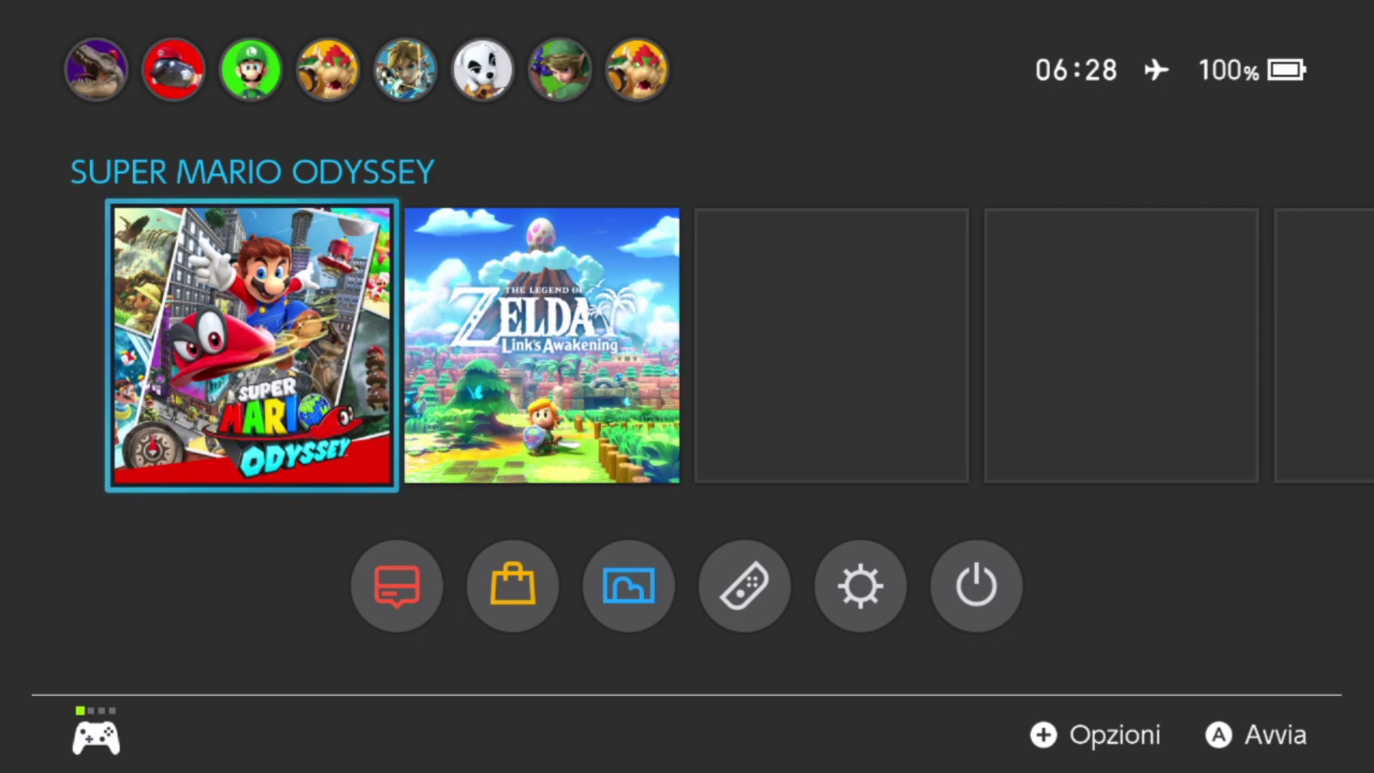
# - Move from the game tile to the Album entry and launch the homebrew menu
pyautogui.press('Down')
pyautogui.press('Right')
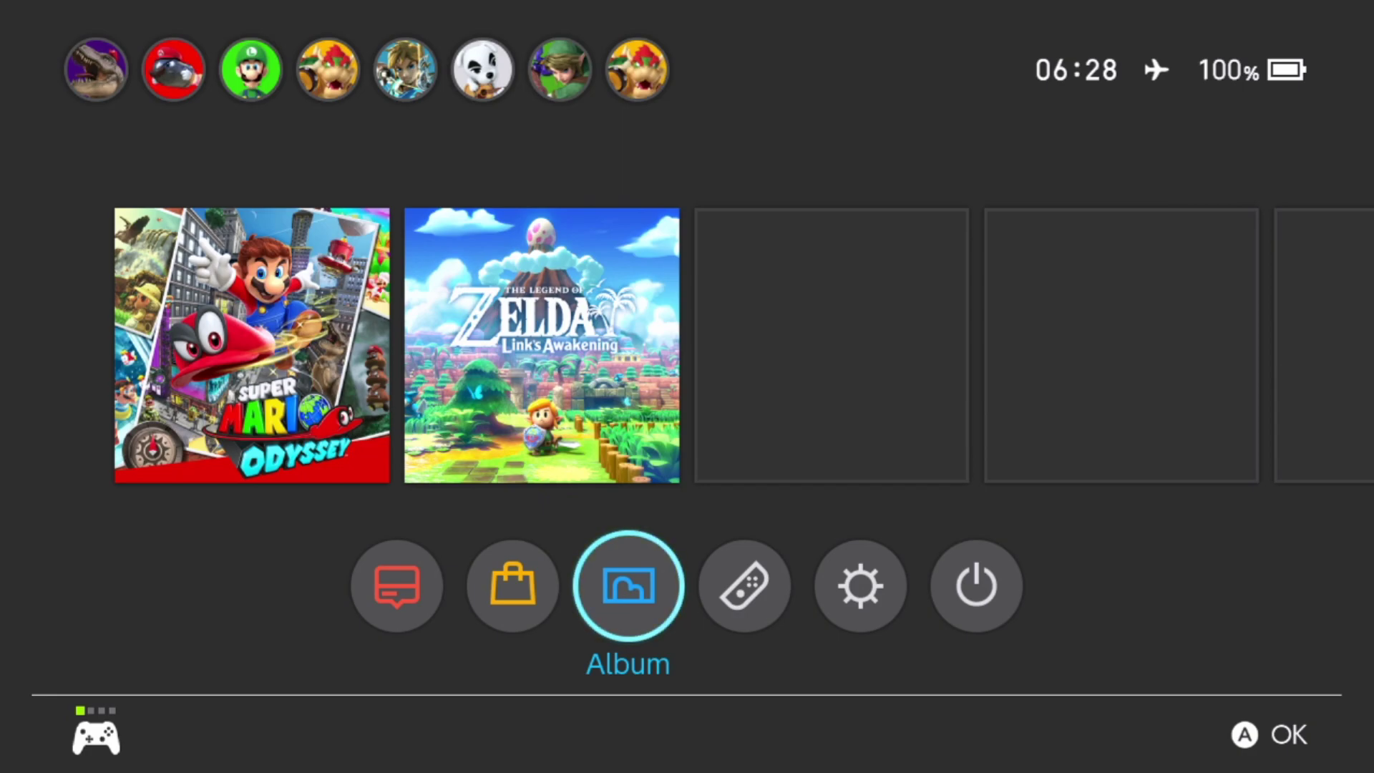
pyautogui.press('Return')
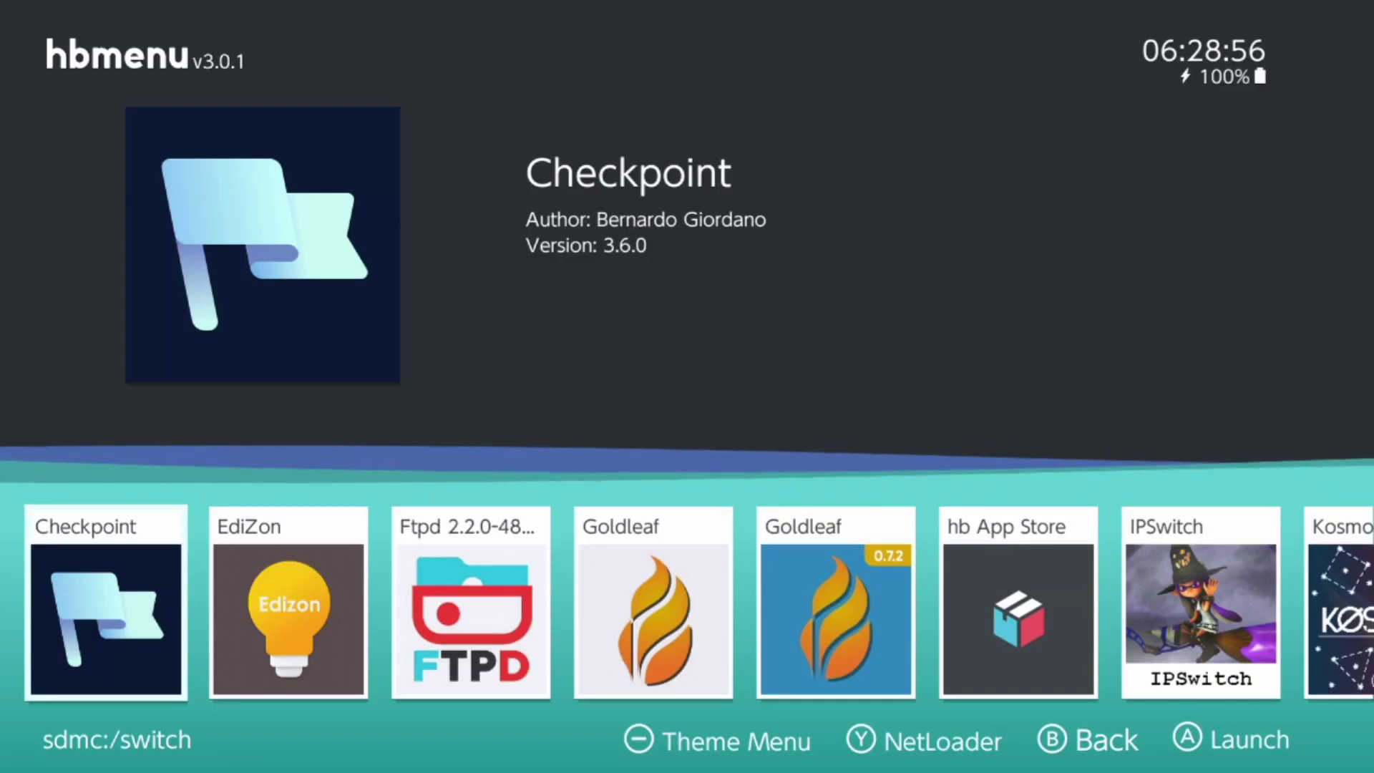
# - Browse right through hbmenu's app tiles to reach Kosmos Toolbox
pyautogui.press('Right')
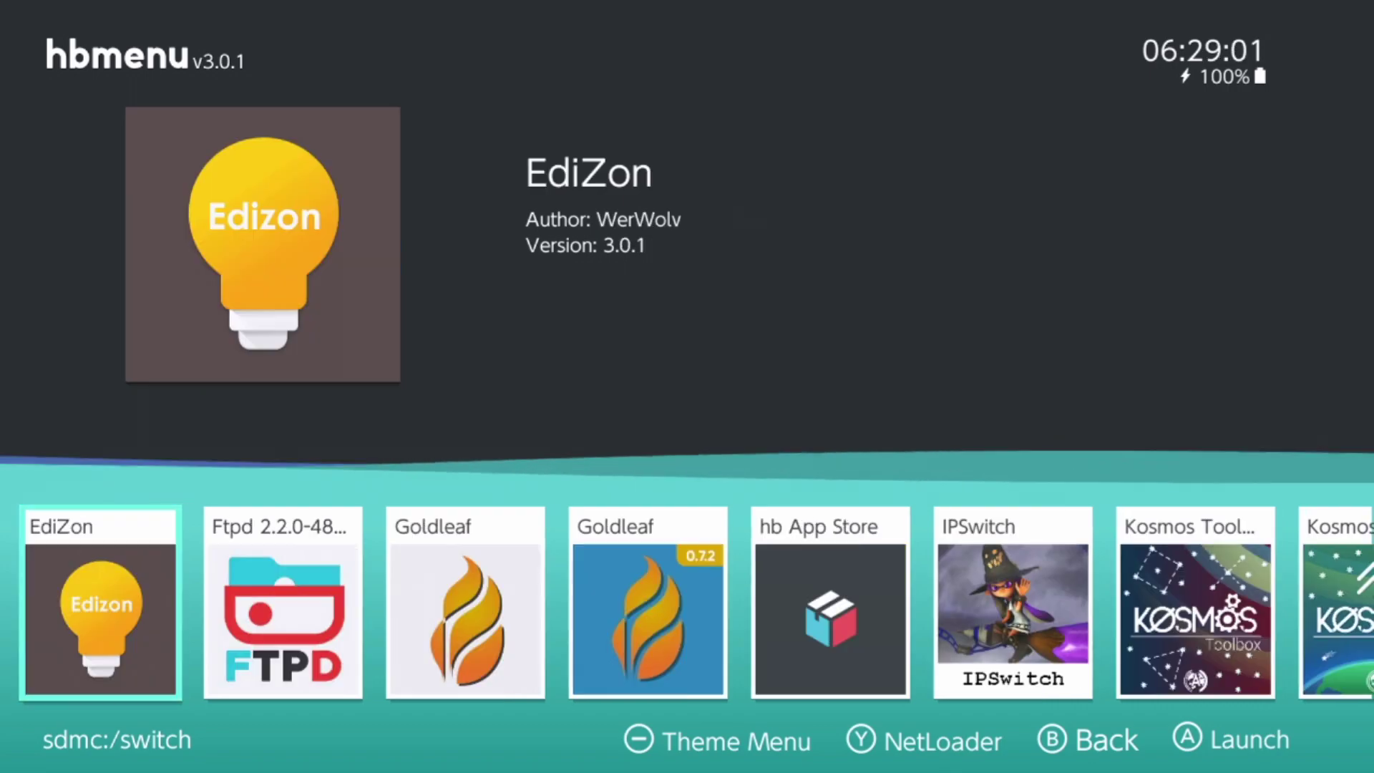
pyautogui.press('Right')
pyautogui.press('Right')
pyautogui.press('Right')
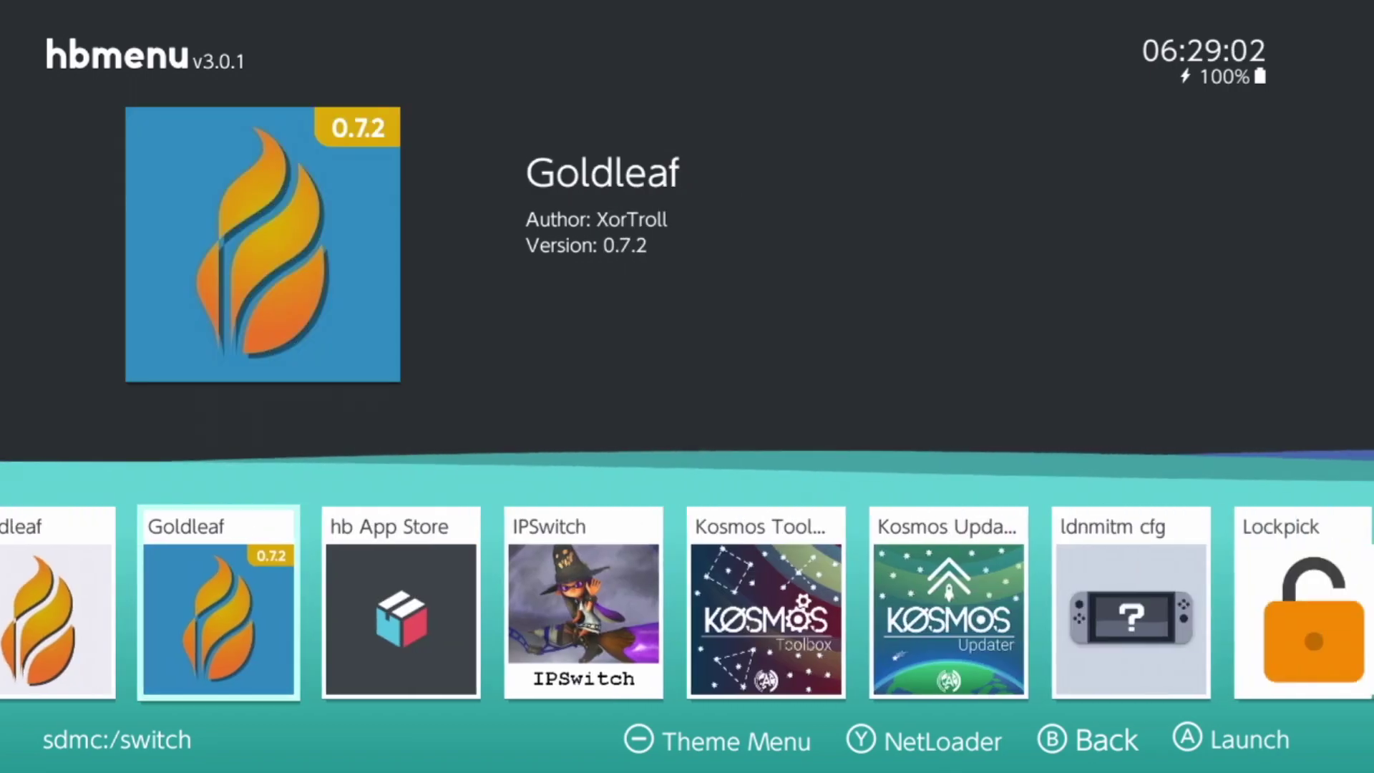
pyautogui.press('Right')
pyautogui.press('Right')
pyautogui.press('Right')
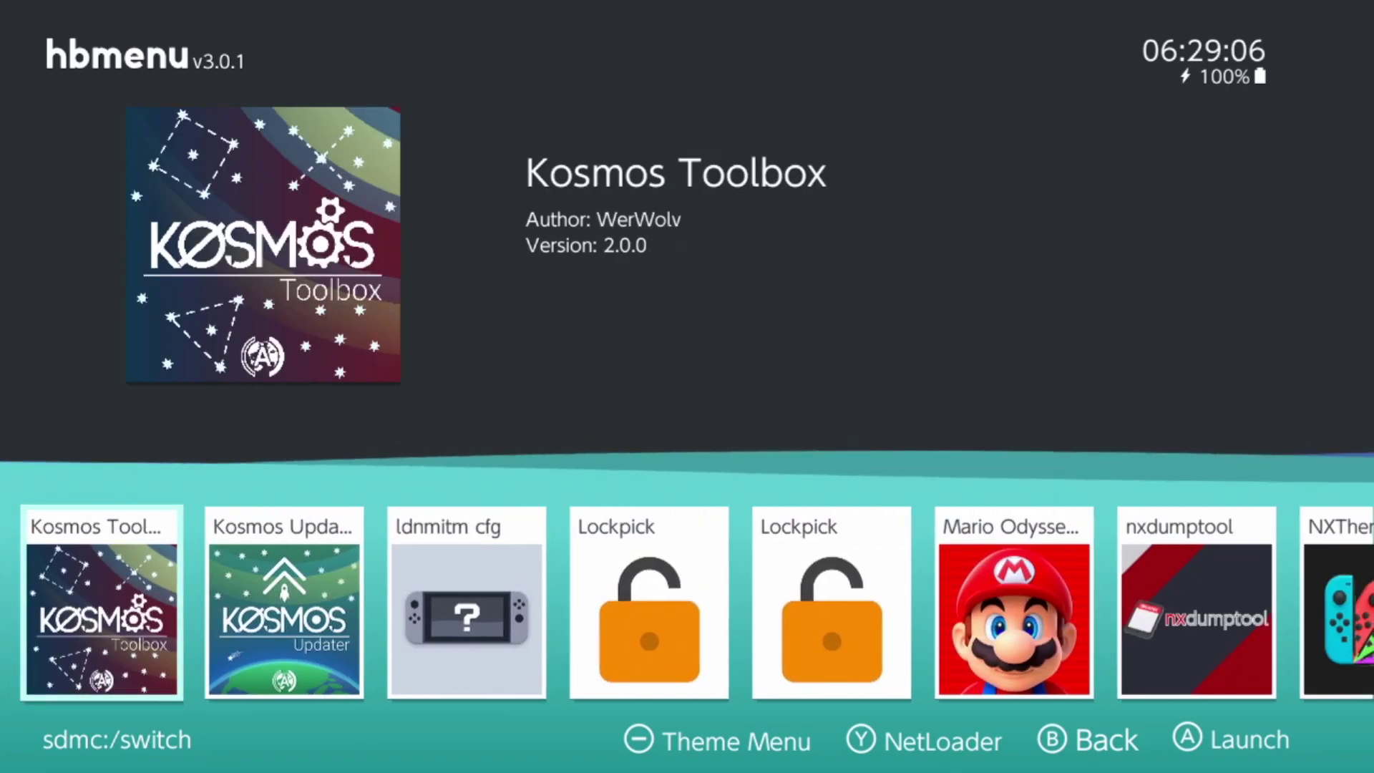
# - Launch Kosmos Toolbox, choose Reboot to Hekate with the Hekate menu profile, and confirm rebooting
pyautogui.press('a')
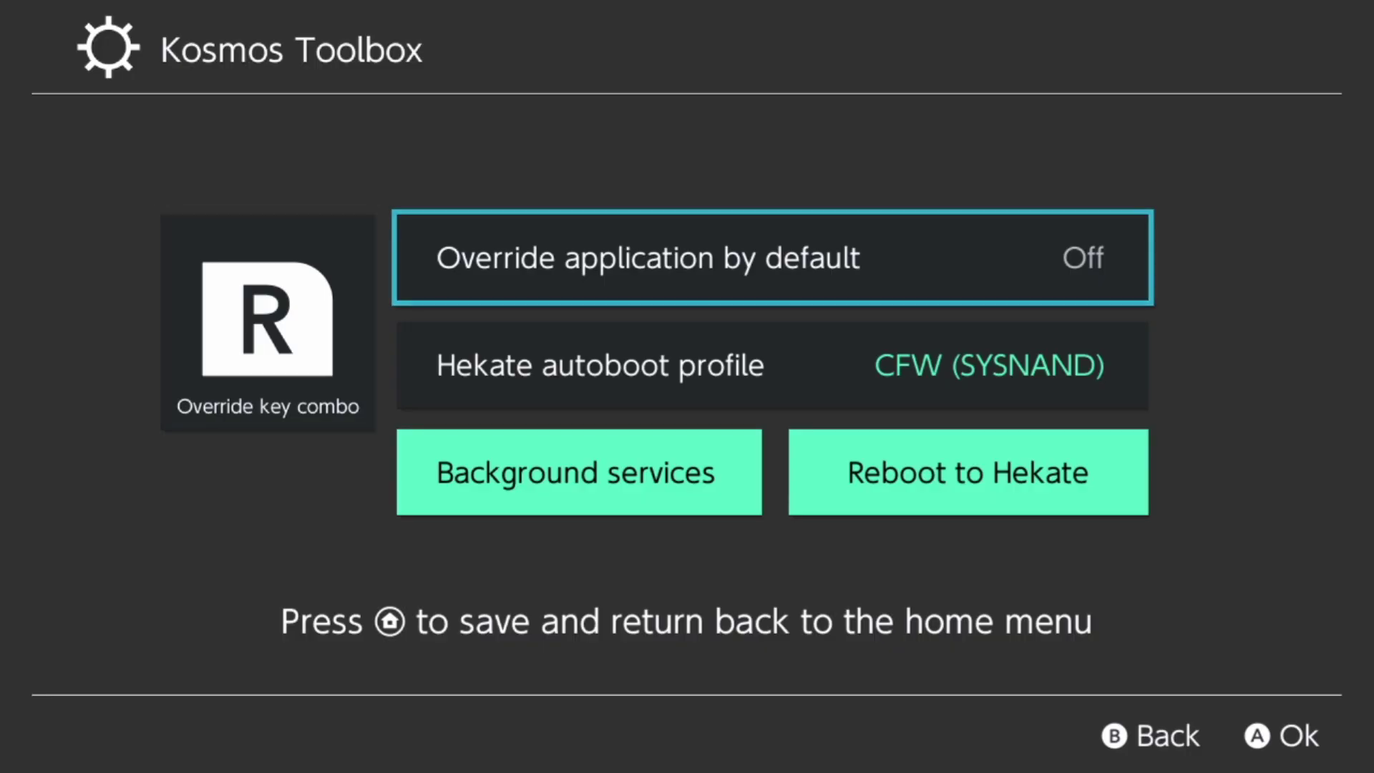
pyautogui.press('Down')
pyautogui.press('Right')
pyautogui.press('a')
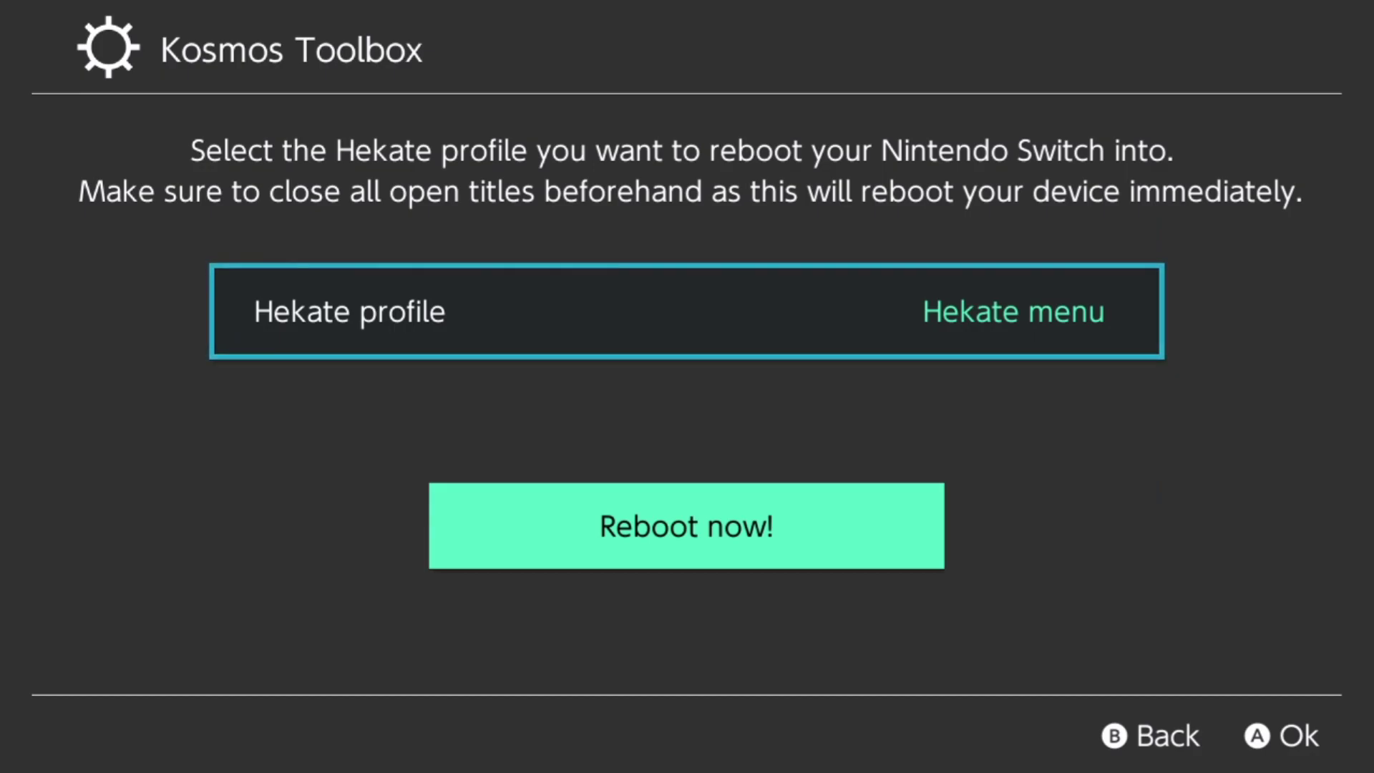
pyautogui.press('a')
pyautogui.press('a')
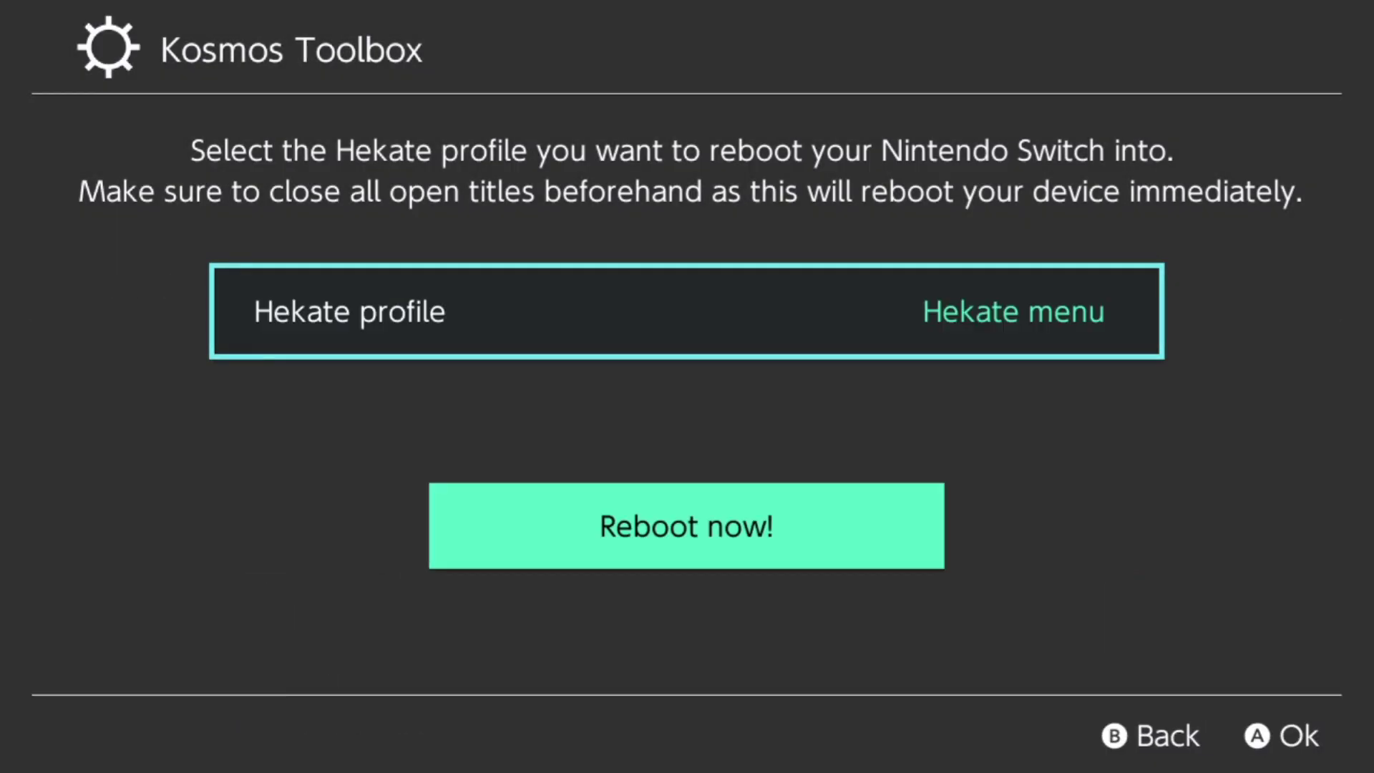
pyautogui.press('Down')
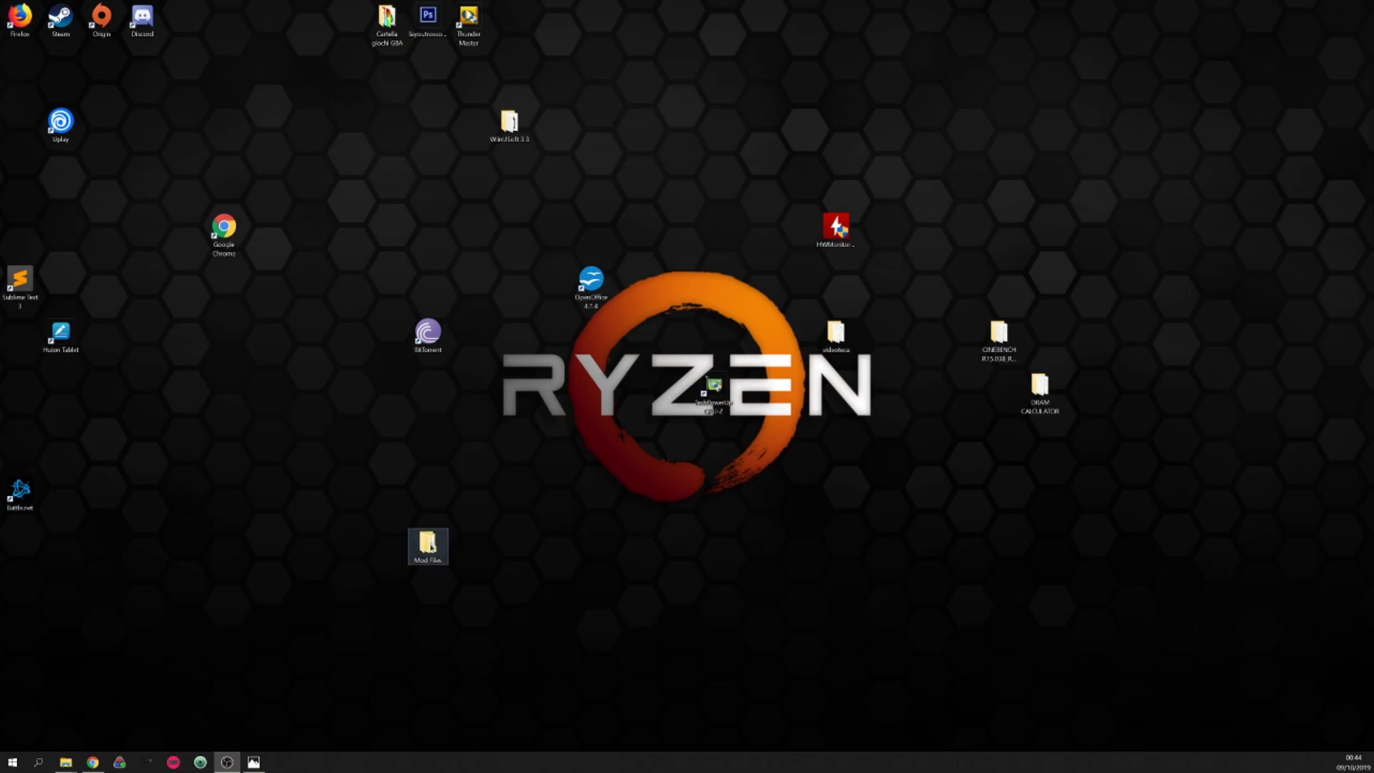
# - Open the Mod Files folder on the desktop and select its two files
pyautogui.moveTo(427, 541); pyautogui.dragTo(593, 438)
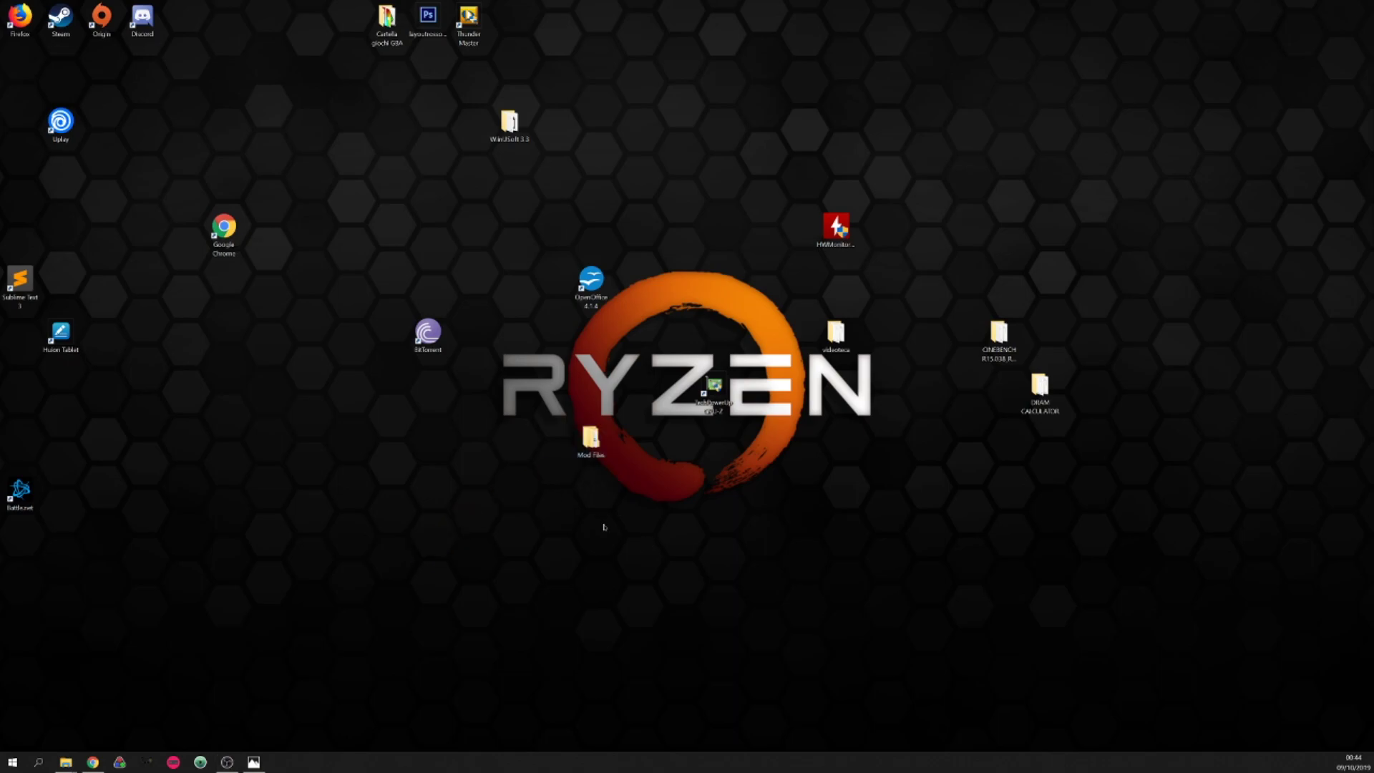
pyautogui.doubleClick(590, 436)
pyautogui.moveTo(609, 308); pyautogui.dragTo(533, 272)
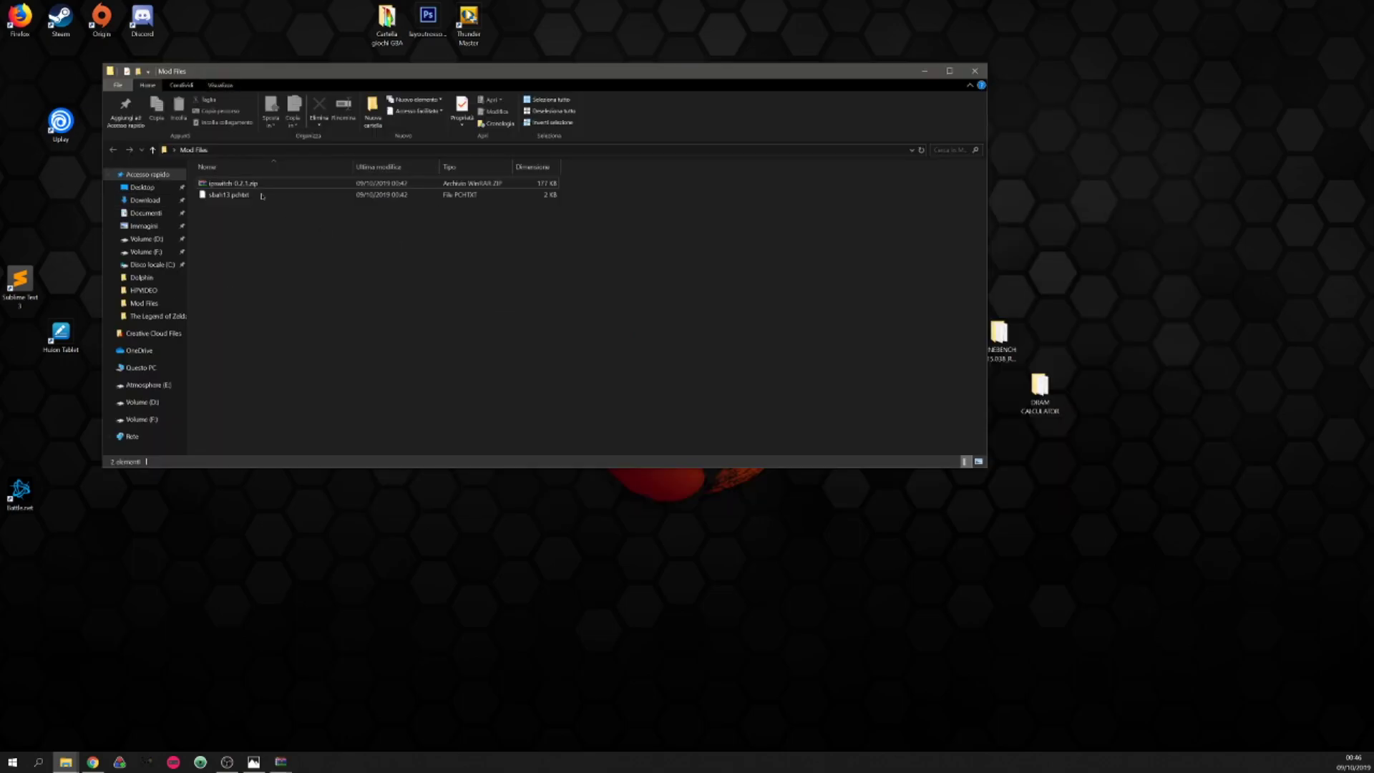
# - Open a second Explorer window at Atmosphere (E:)\switch and dock it on the right
pyautogui.rightClick(64, 759)
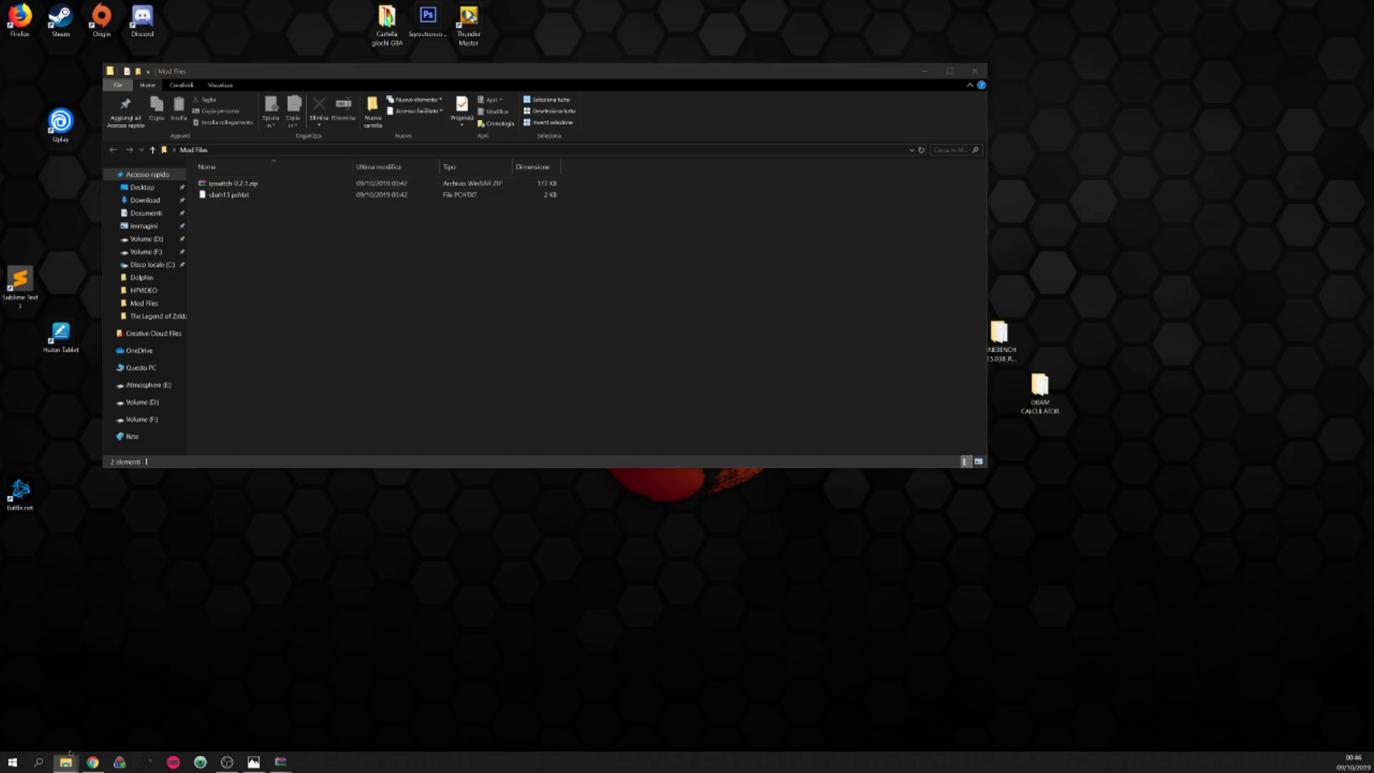
pyautogui.click(49, 705)
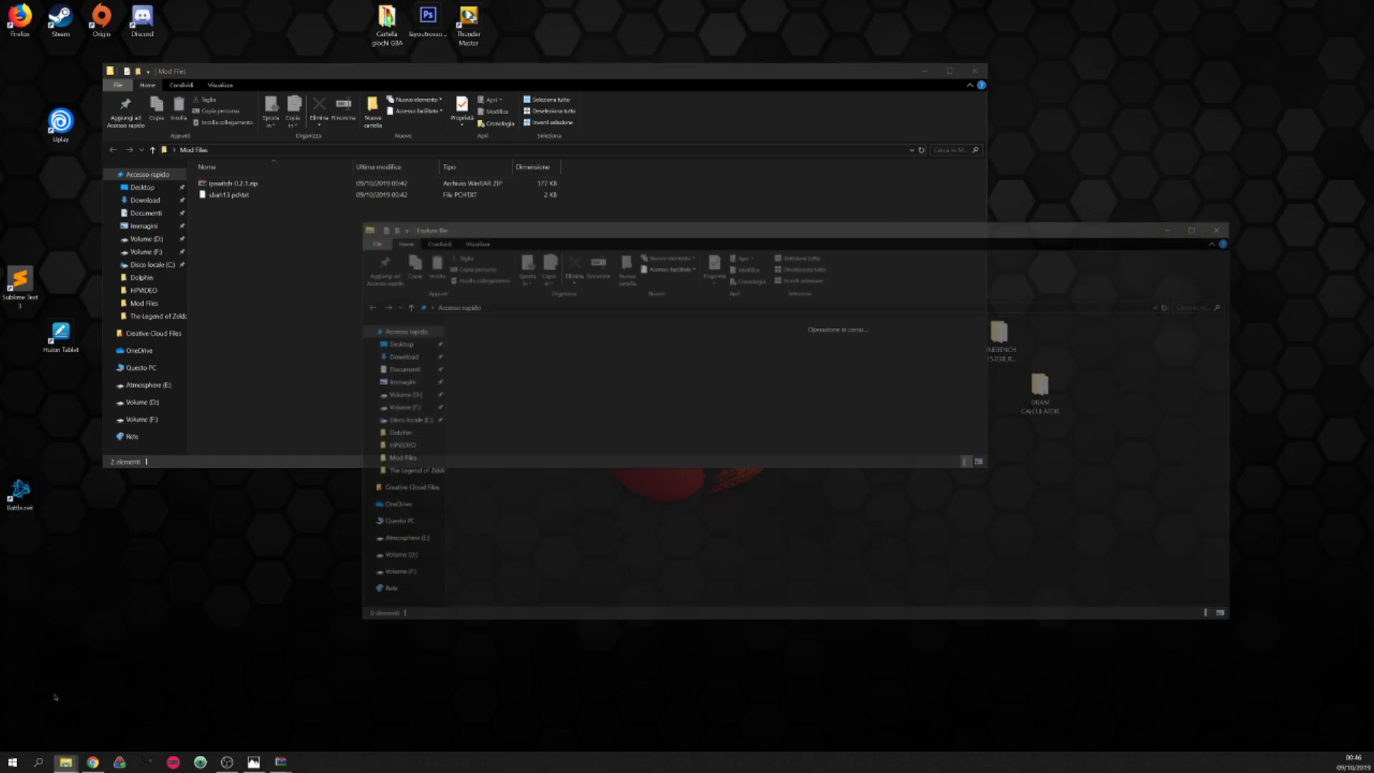
pyautogui.click(390, 523)
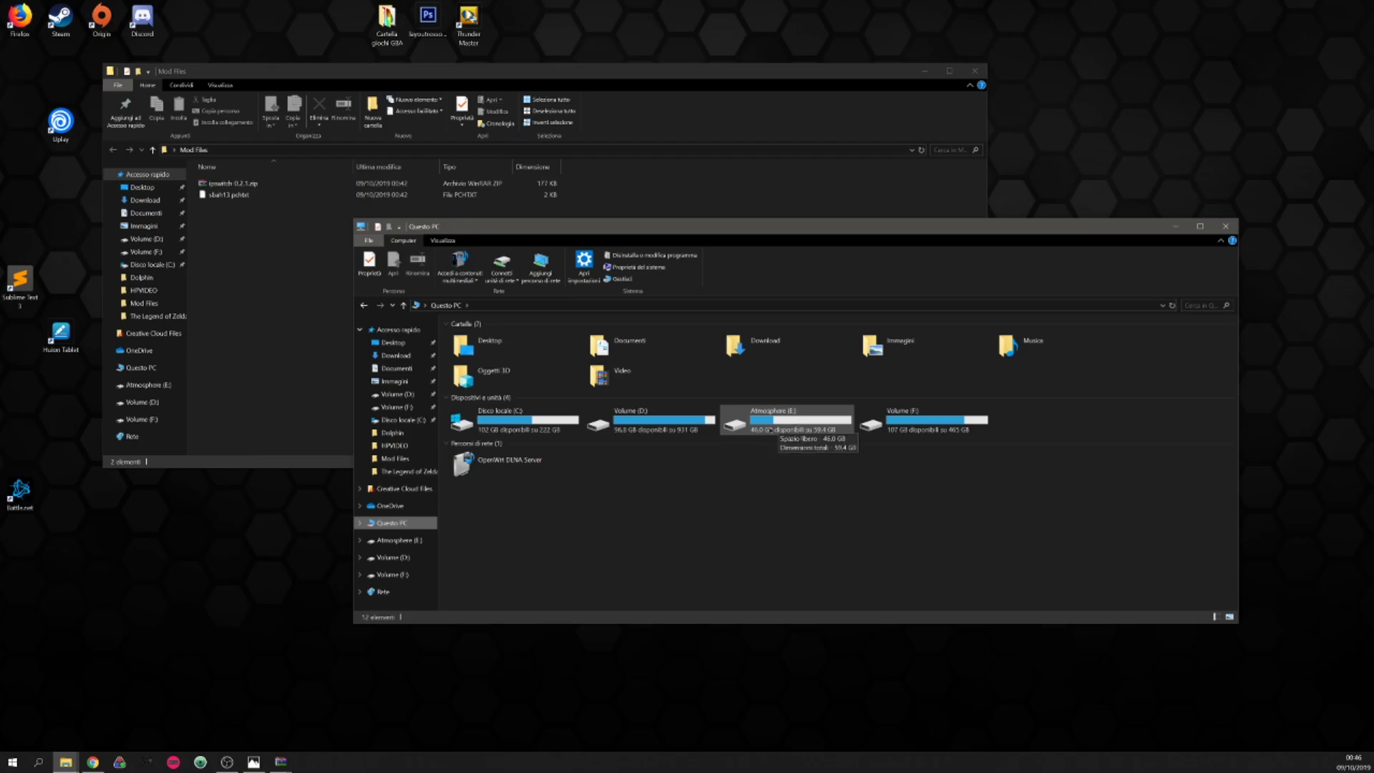
pyautogui.doubleClick(773, 424)
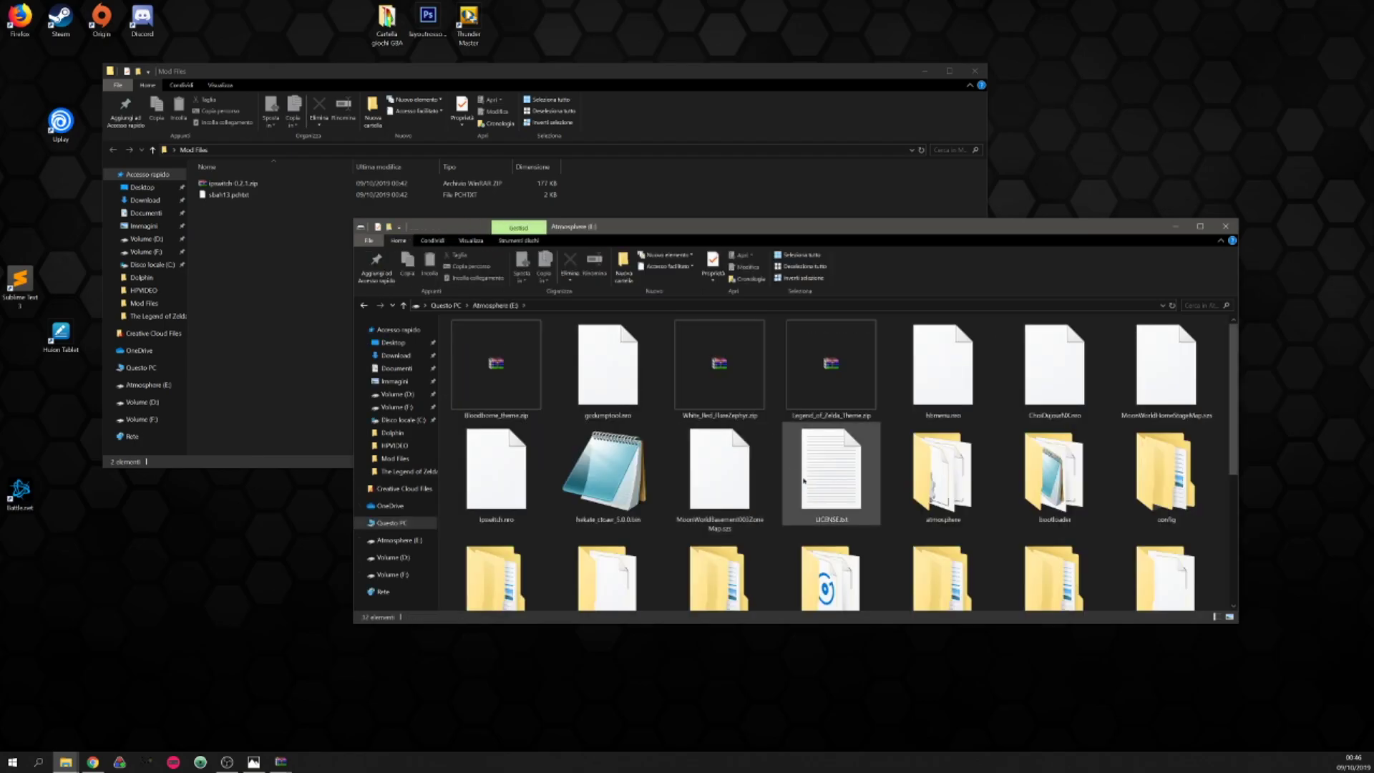
pyautogui.scroll(-3, 804, 481)
pyautogui.click(563, 586)
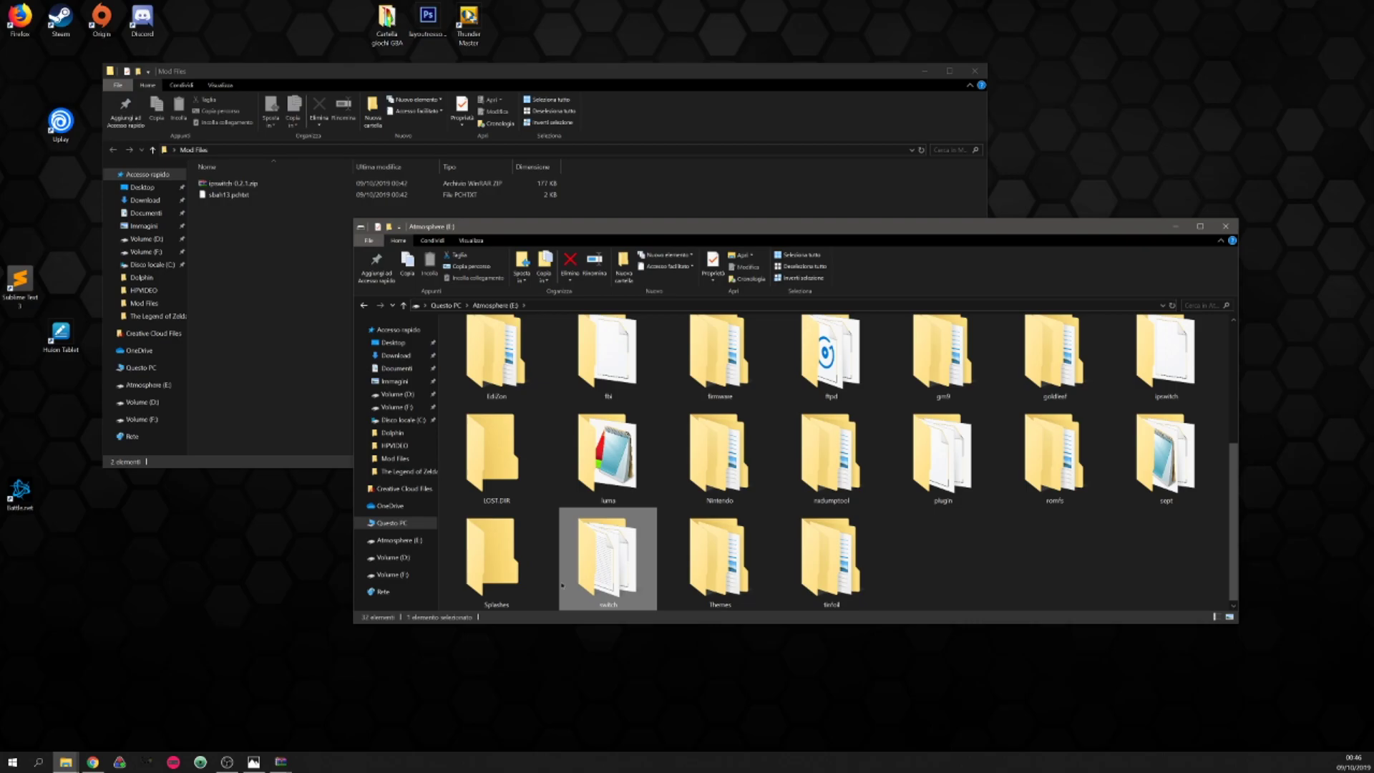
pyautogui.doubleClick(590, 546)
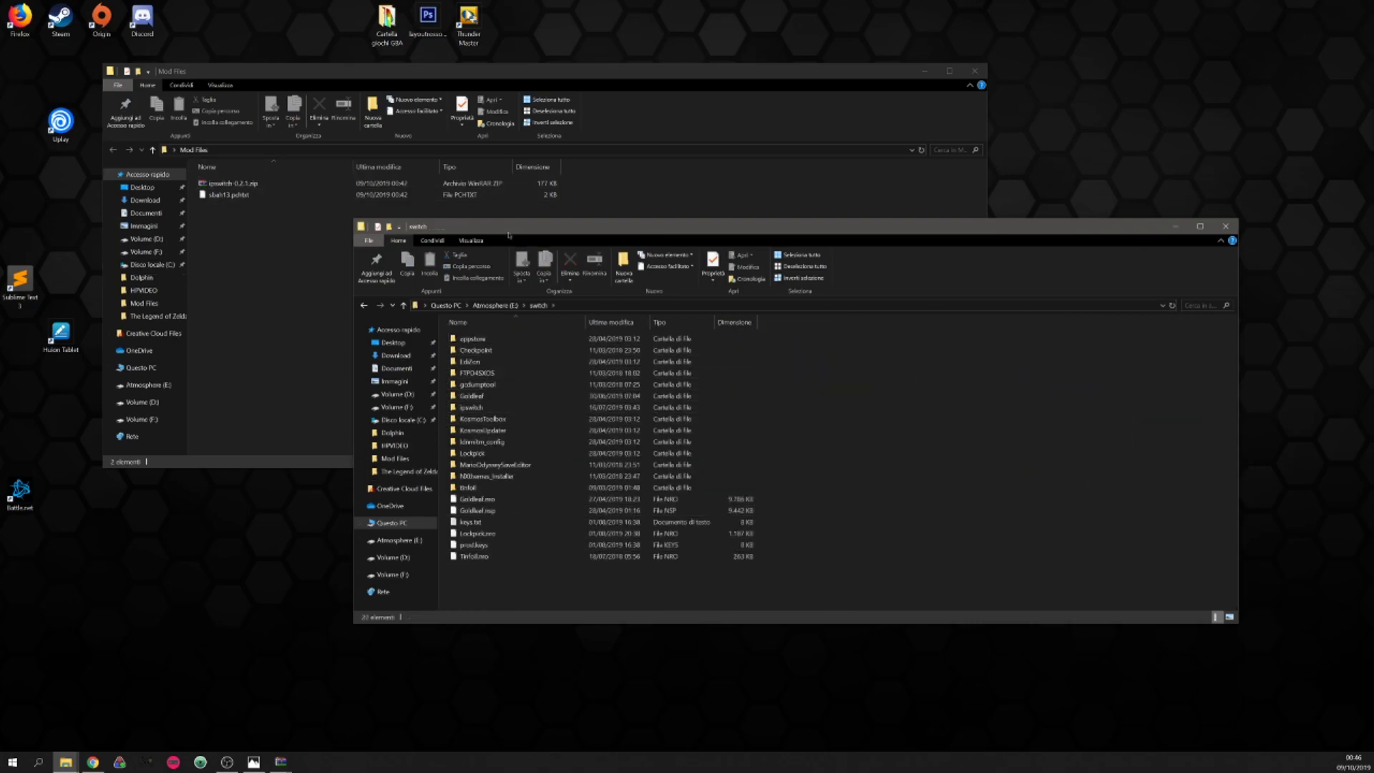
pyautogui.moveTo(509, 233); pyautogui.dragTo(1373, 241)
pyautogui.click(282, 262)
# - Open ipswitch-0.2.1.zip in WinRAR, check its ipswitch folder holds ipswitch.nro, then drag that folder out
pyautogui.click(232, 183)
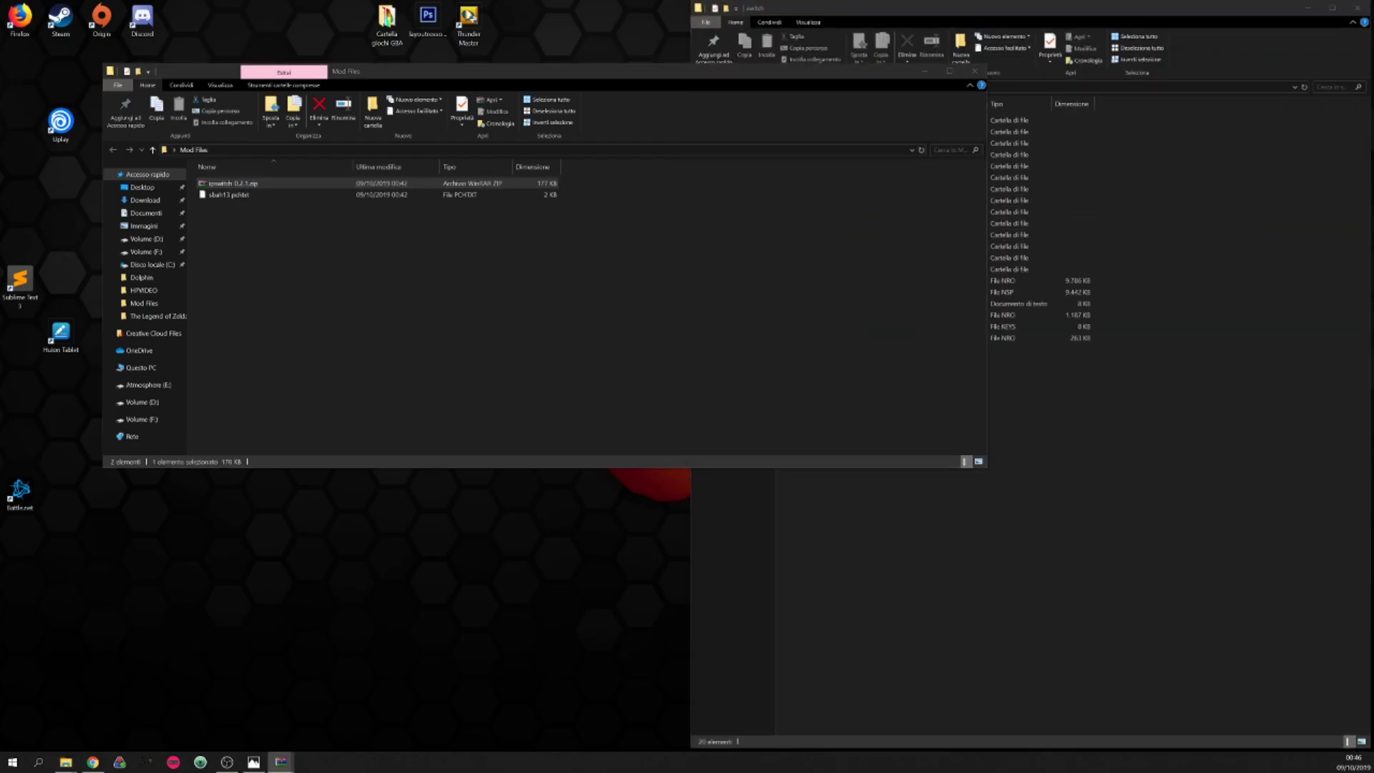
pyautogui.doubleClick(232, 183)
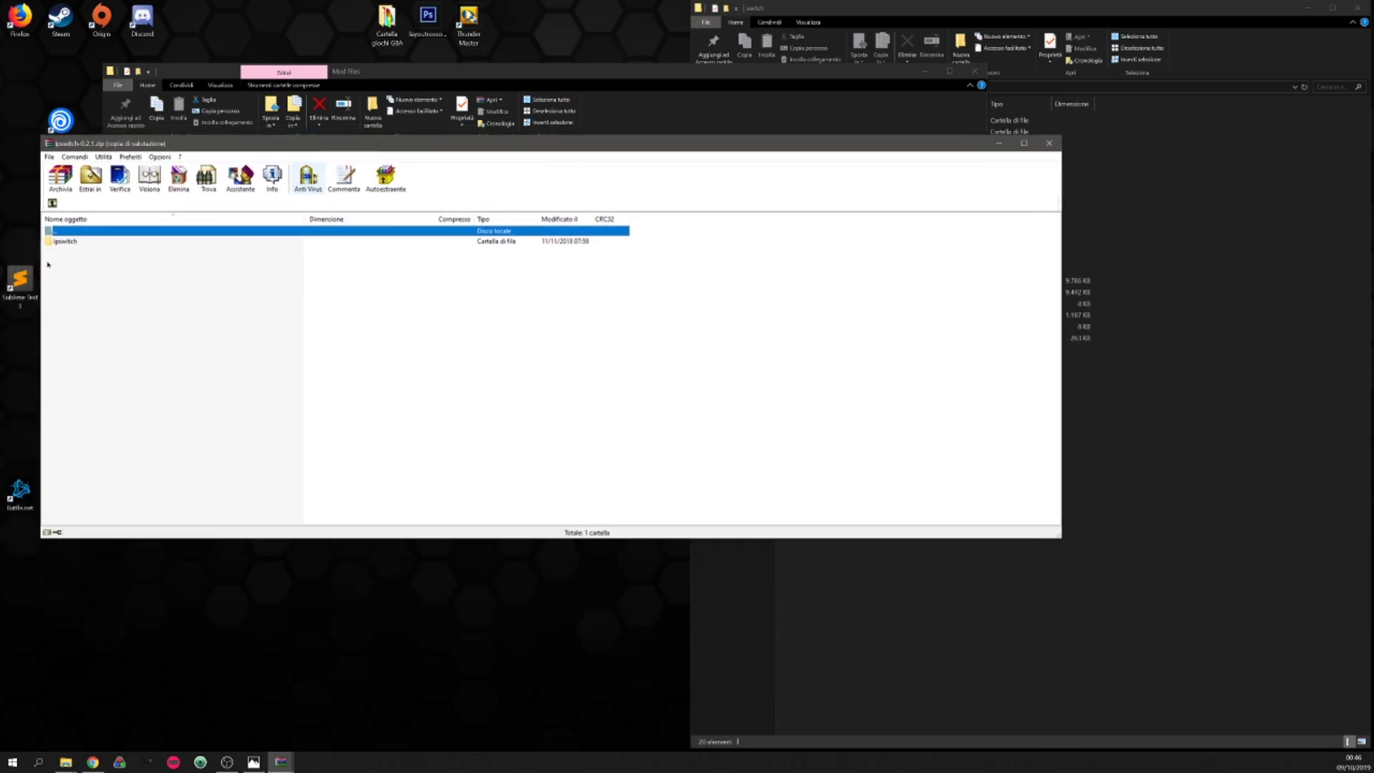
pyautogui.click(75, 243)
pyautogui.doubleClick(75, 243)
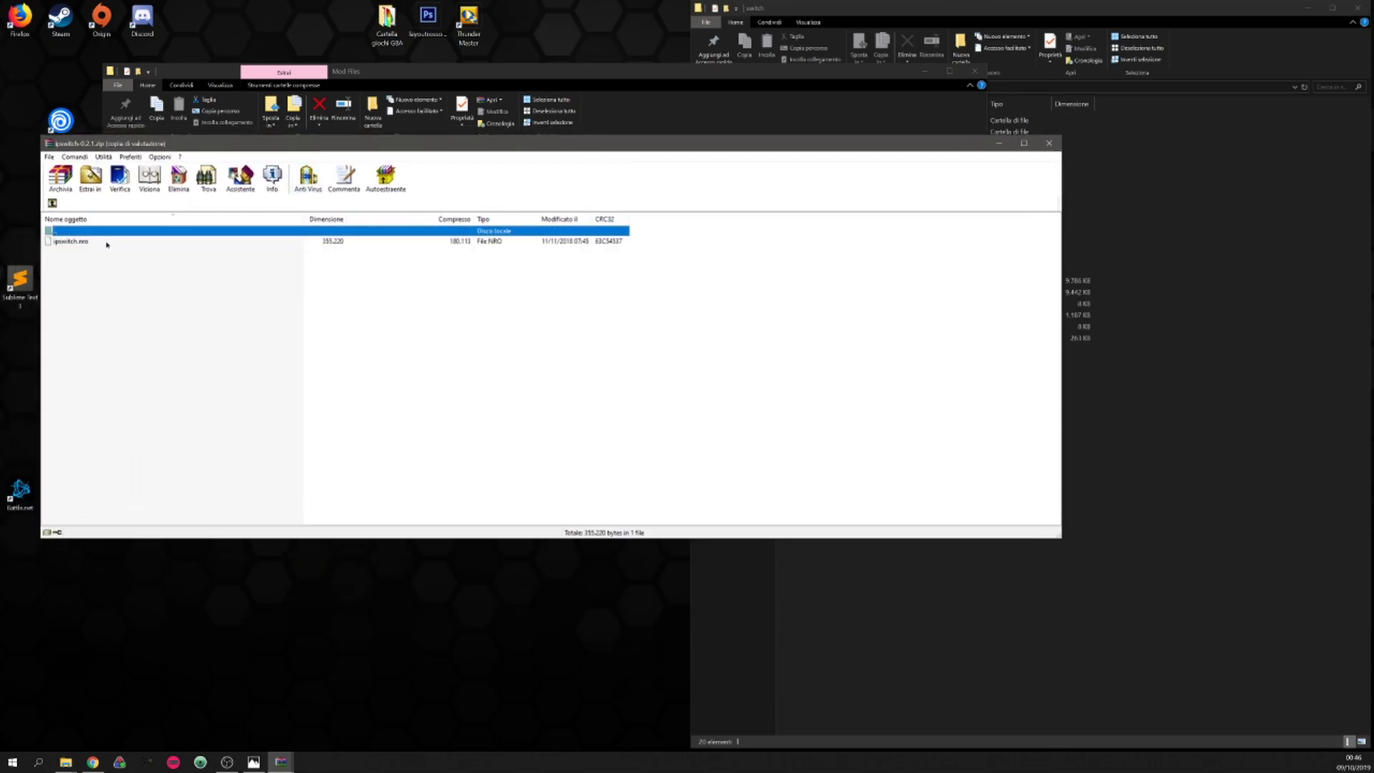
pyautogui.doubleClick(57, 229)
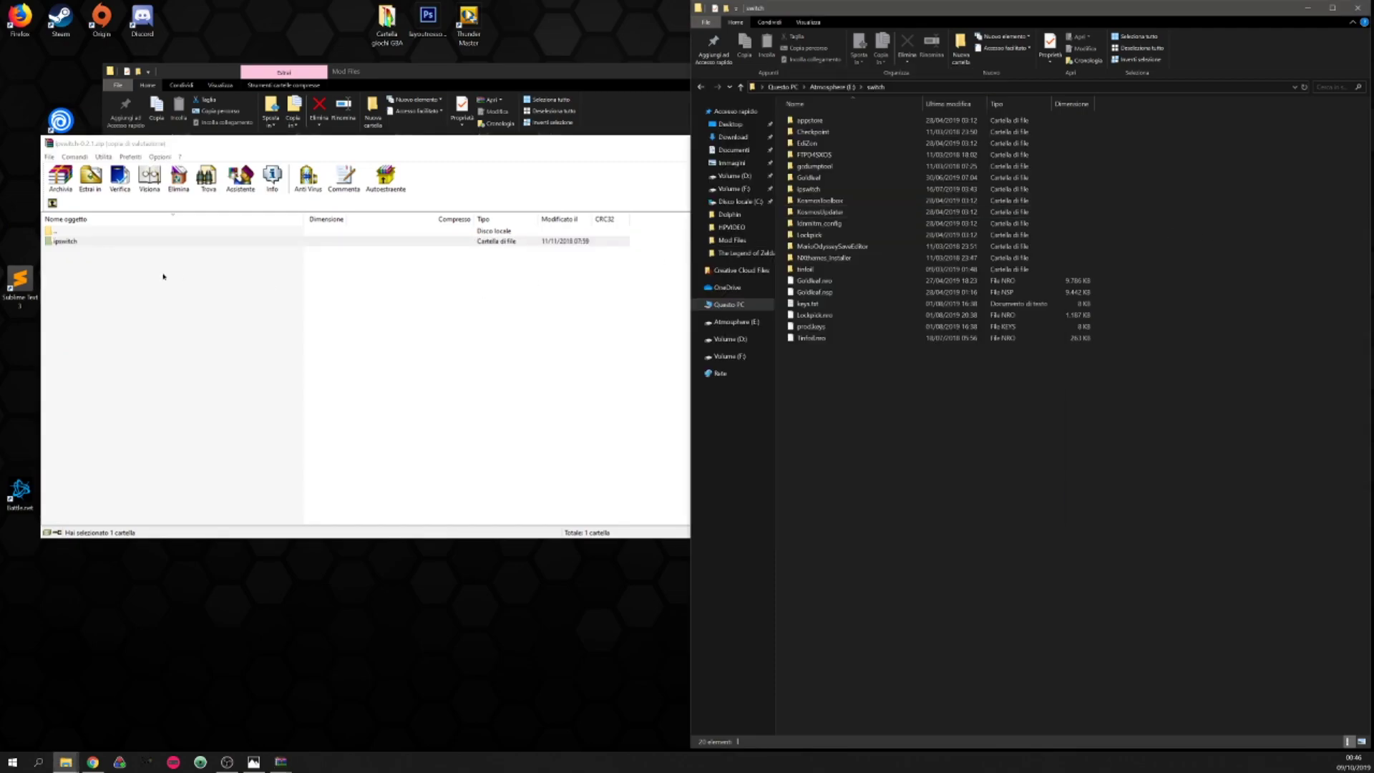
pyautogui.moveTo(73, 242); pyautogui.dragTo(210, 245)
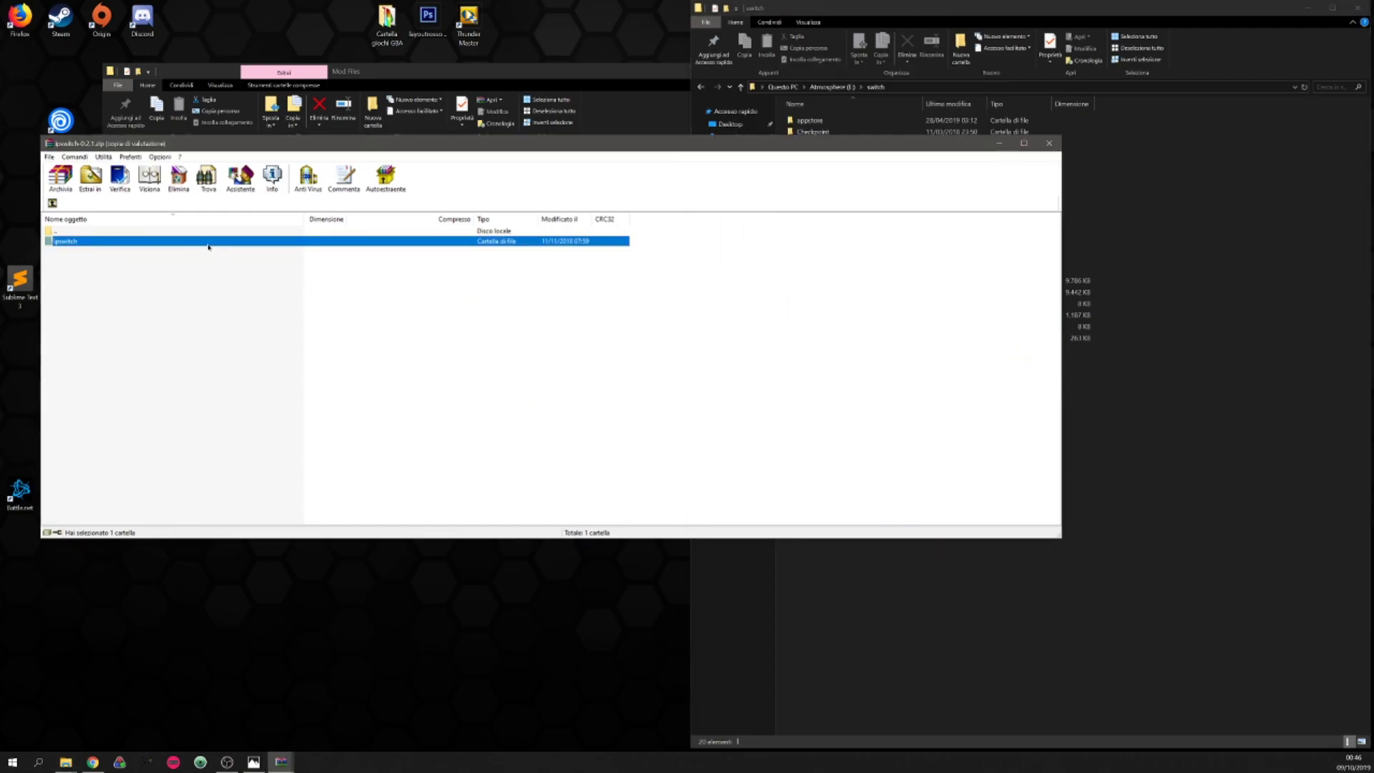
# - Open the SD card's switch\ipswitch folder and switch its view to large icons
pyautogui.click(961, 4)
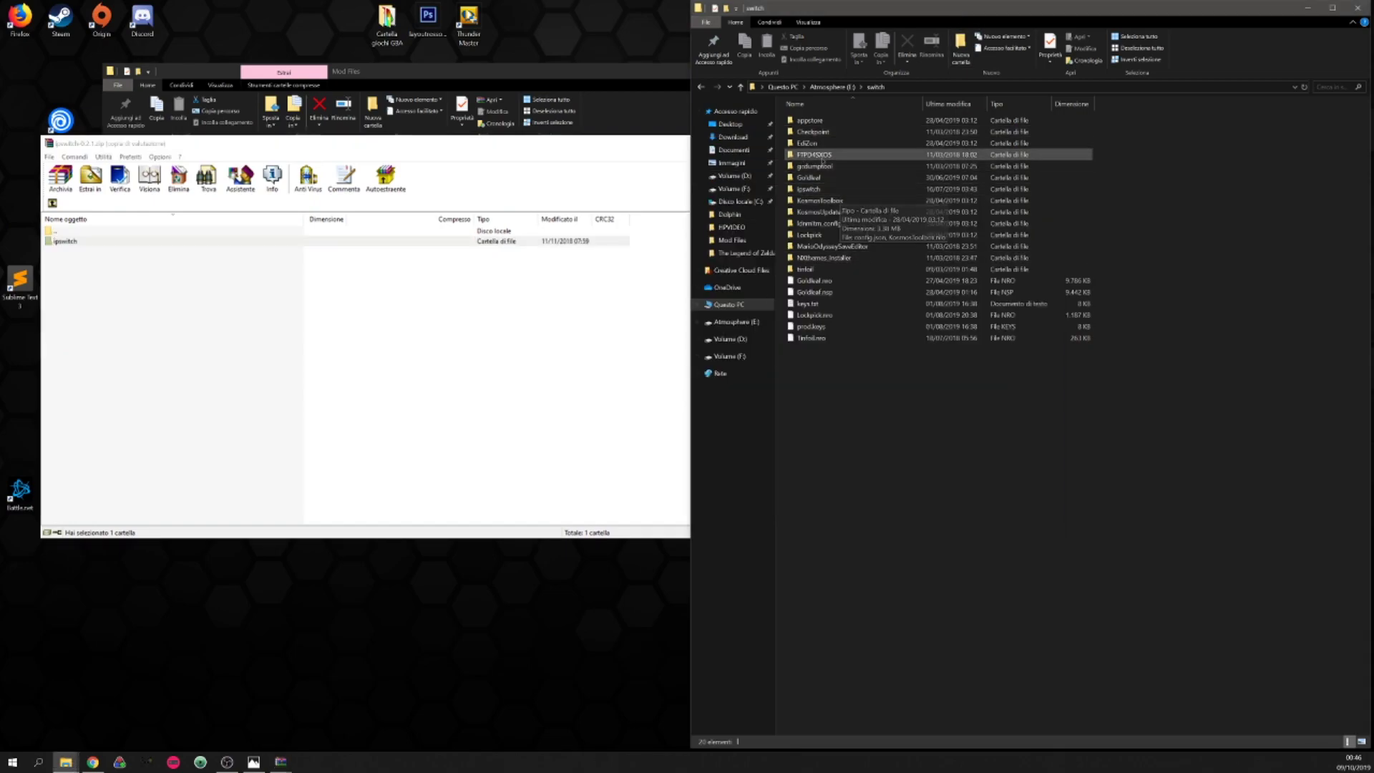
pyautogui.doubleClick(807, 189)
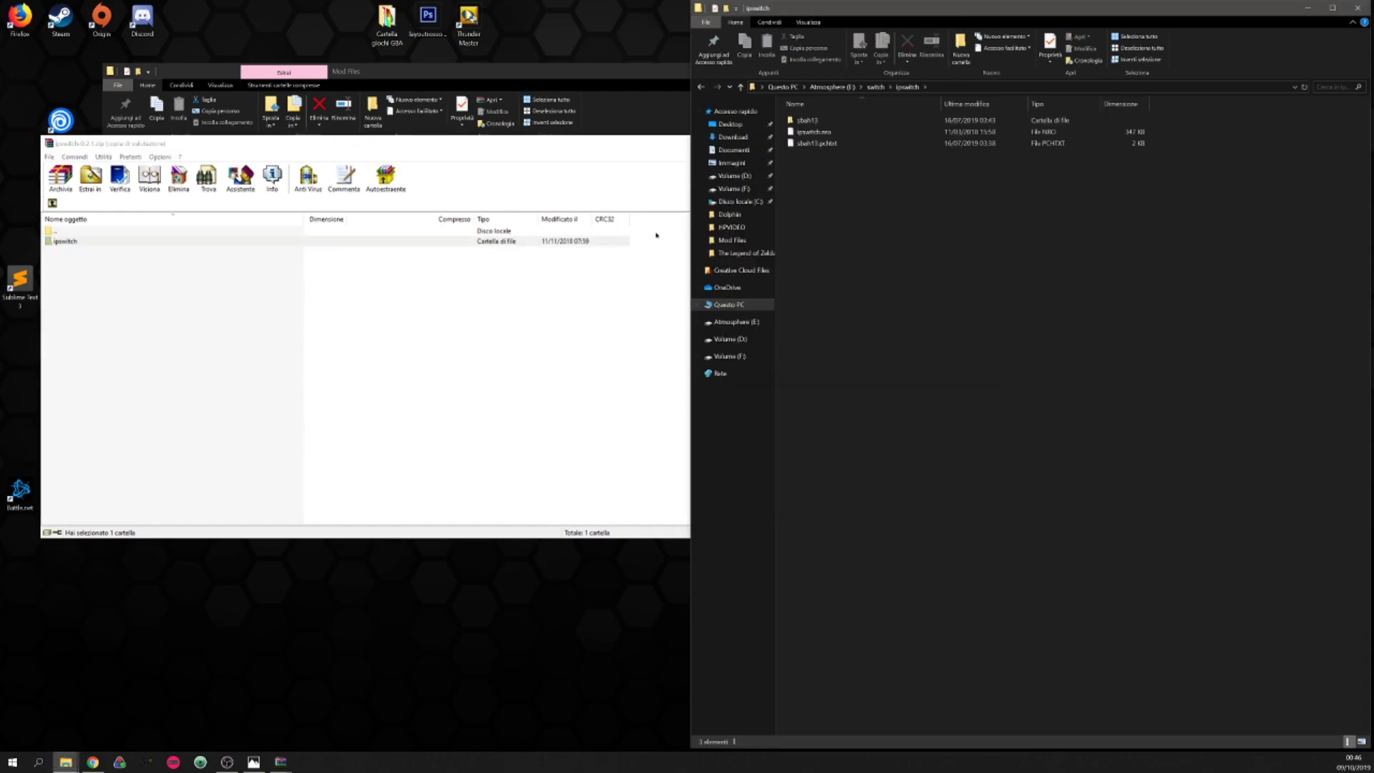
pyautogui.click(820, 121)
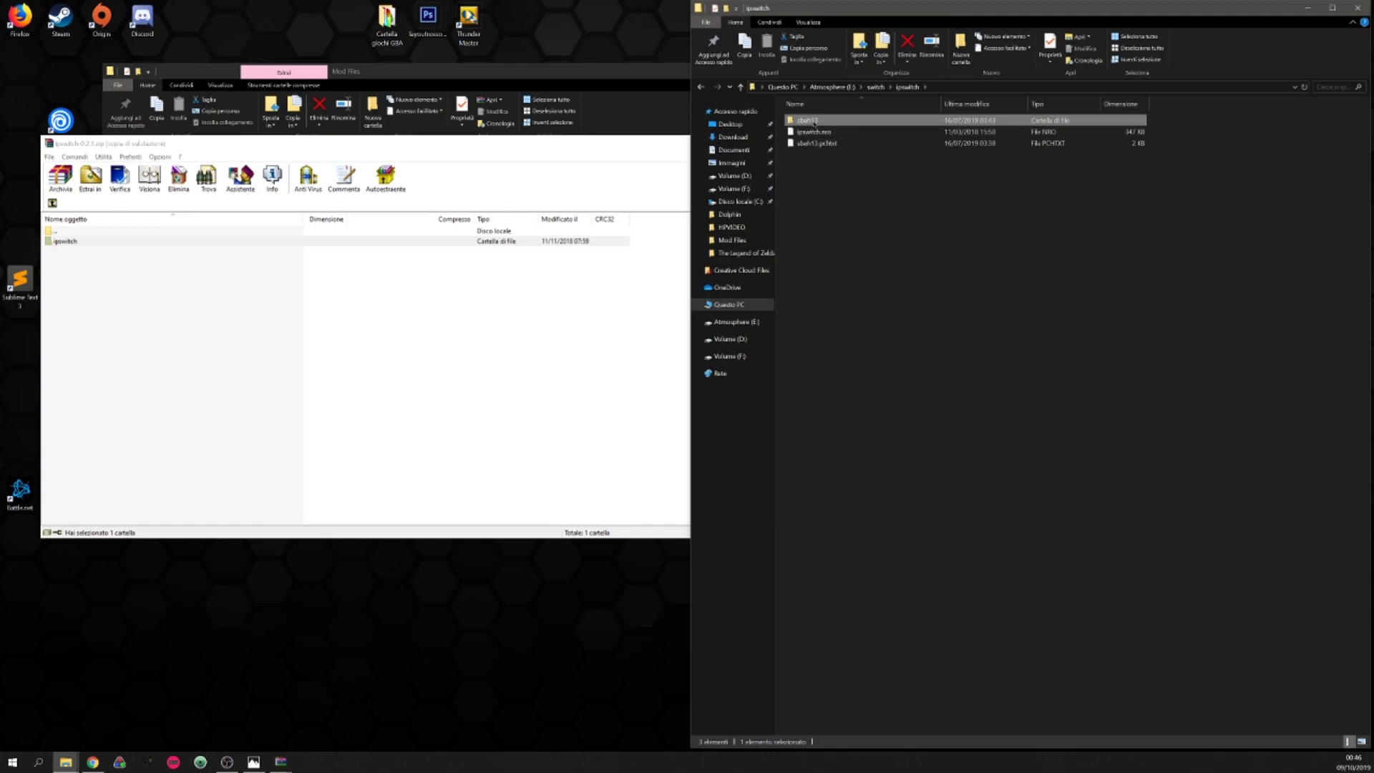
pyautogui.rightClick(859, 214)
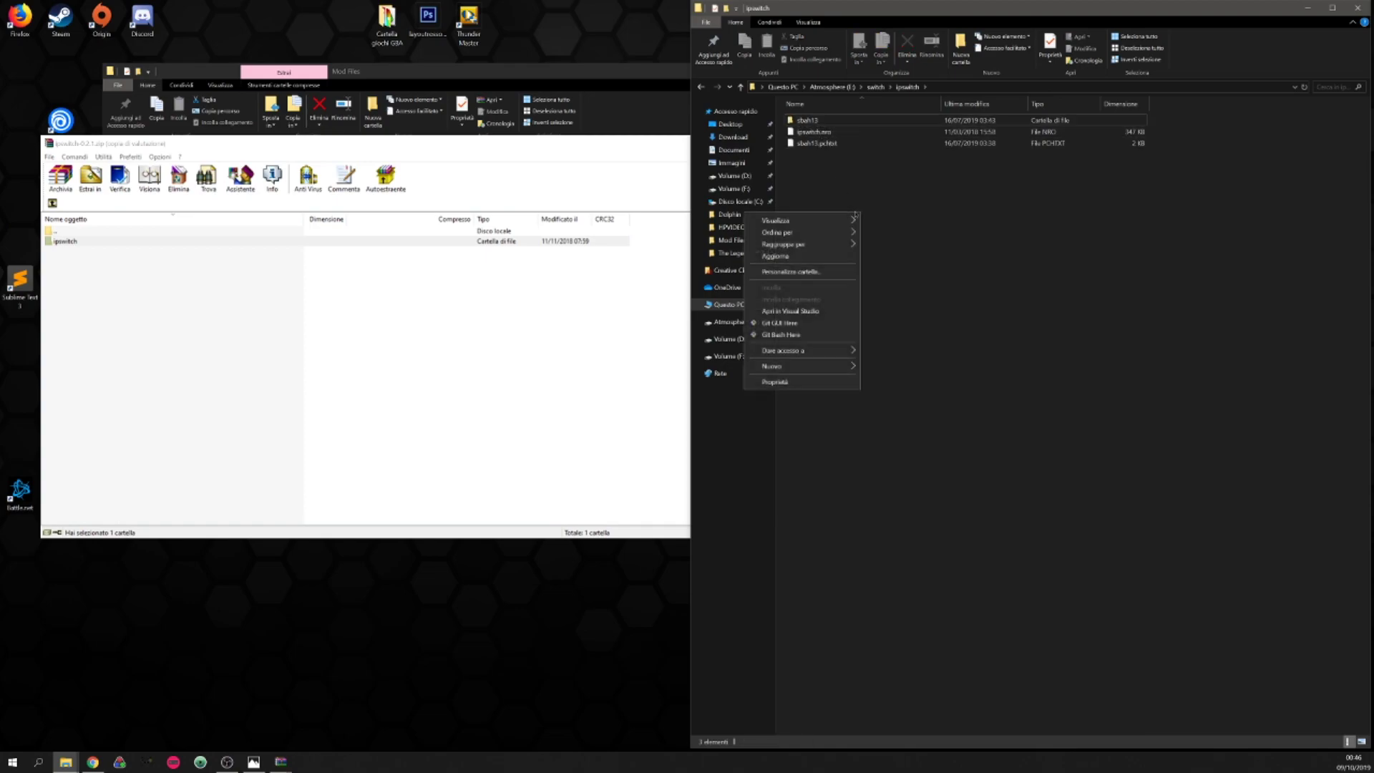
pyautogui.moveTo(816, 223)
pyautogui.click(903, 221)
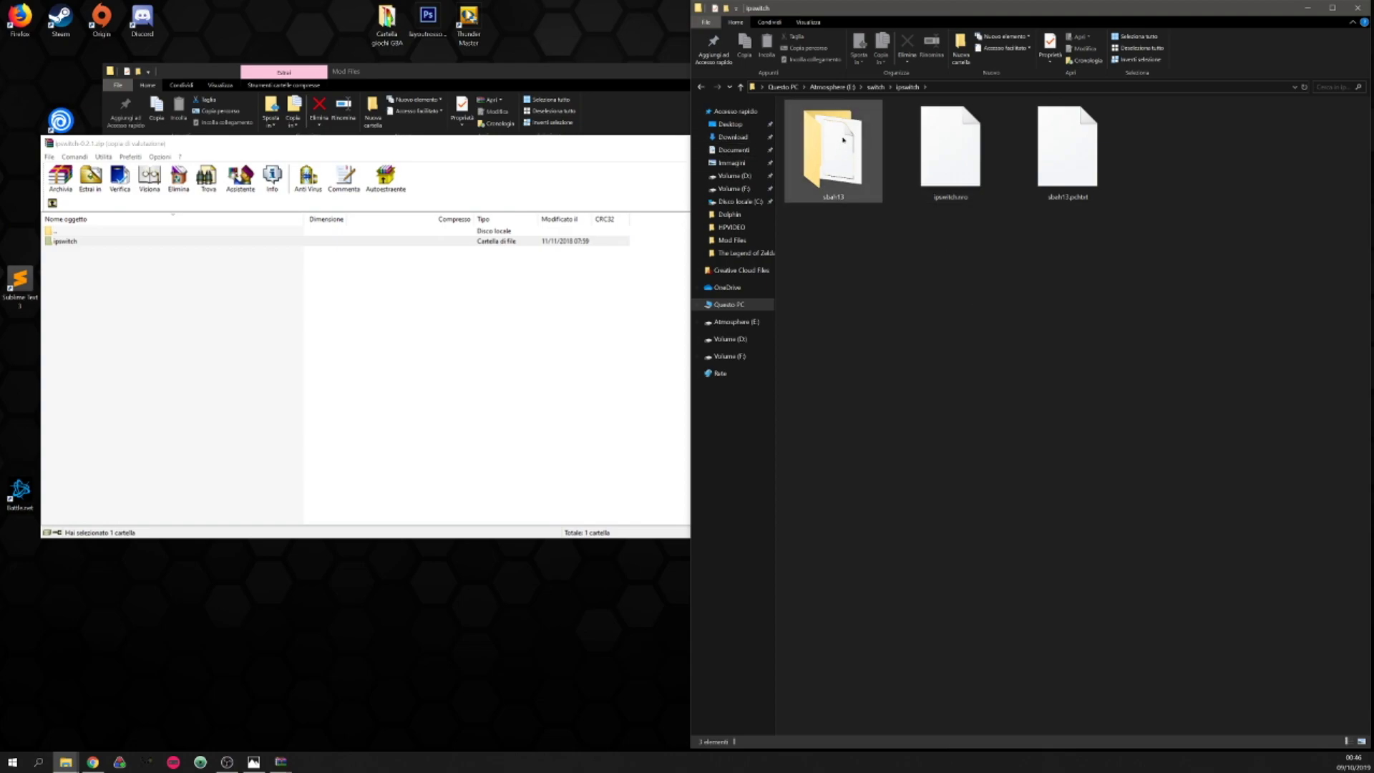
# - Close the archive and drag sbah13.pchtxt over the sbah13 folder
pyautogui.click(864, 147)
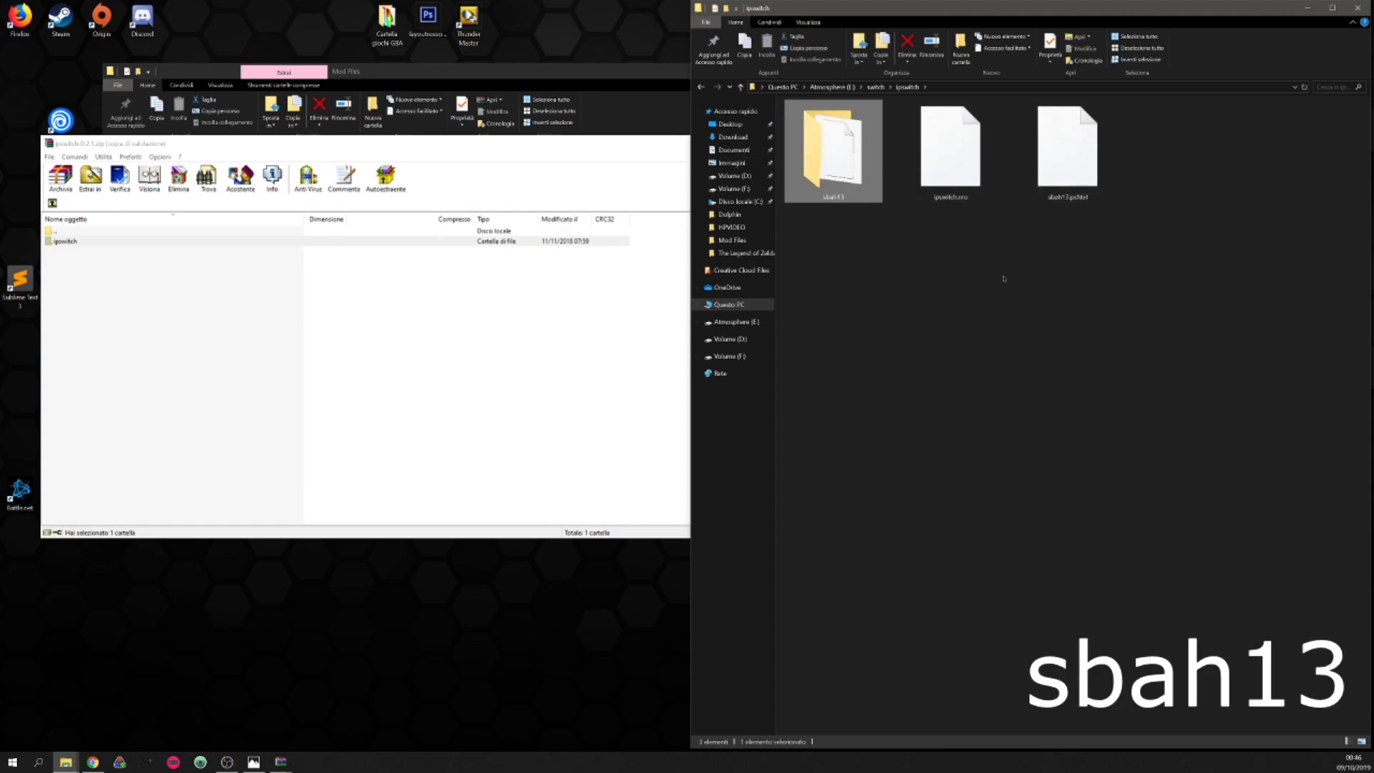
pyautogui.press('Escape')
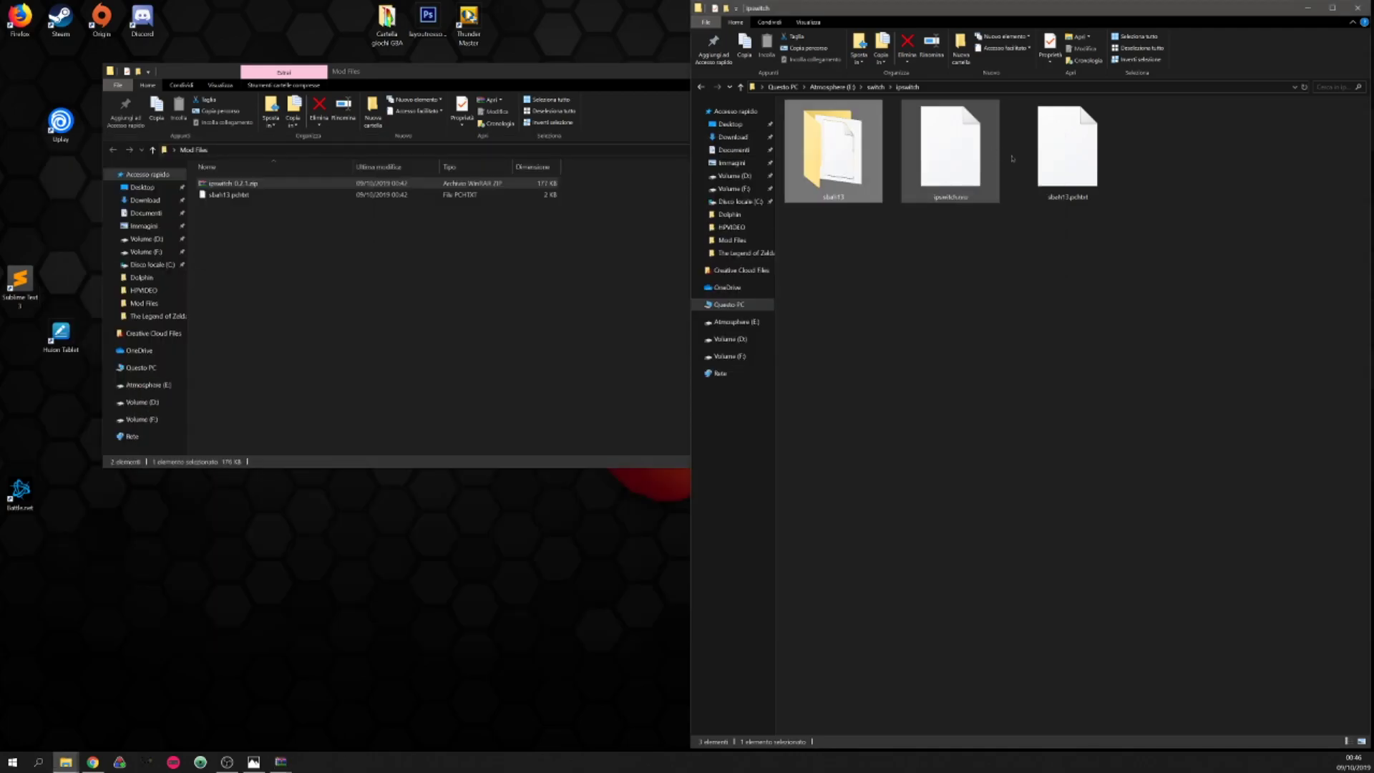
pyautogui.click(1075, 170)
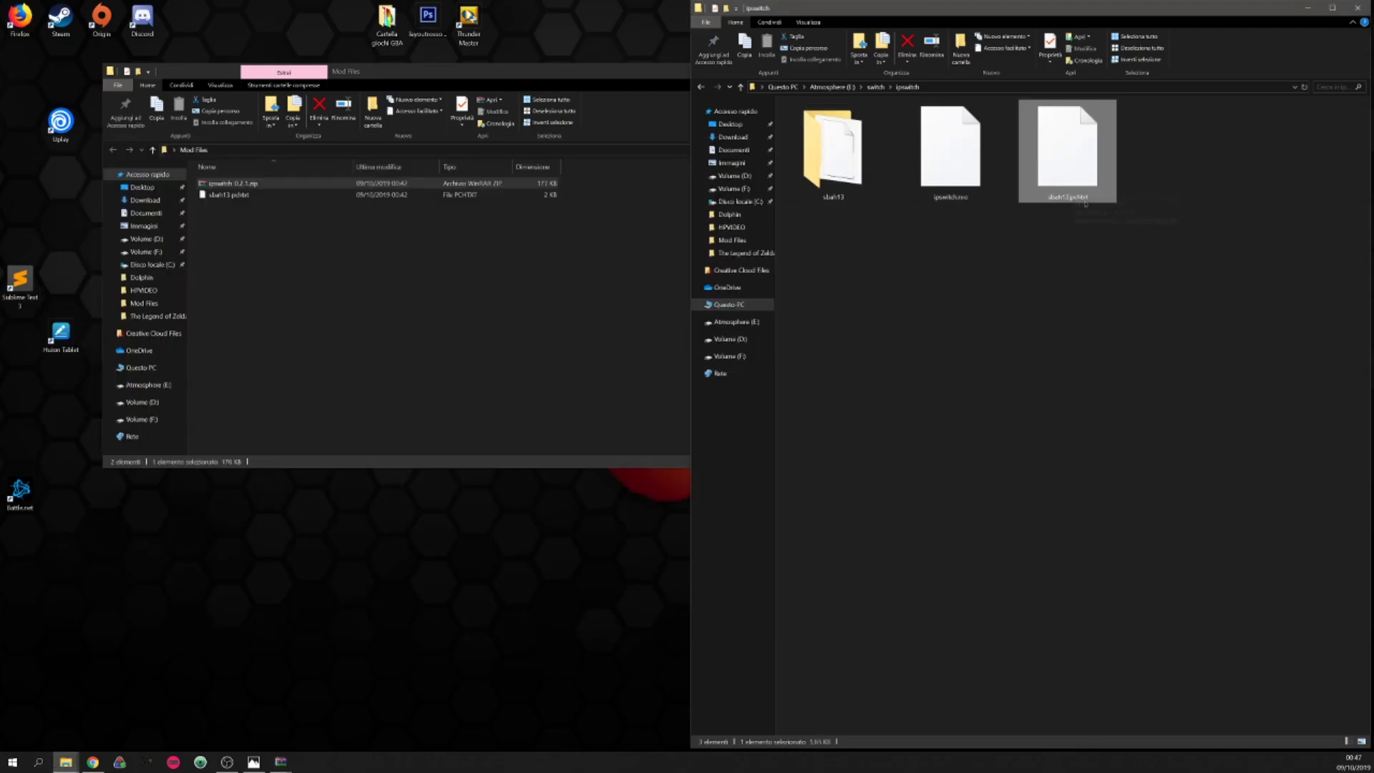
pyautogui.moveTo(1078, 178); pyautogui.dragTo(868, 215)
pyautogui.click(868, 214)
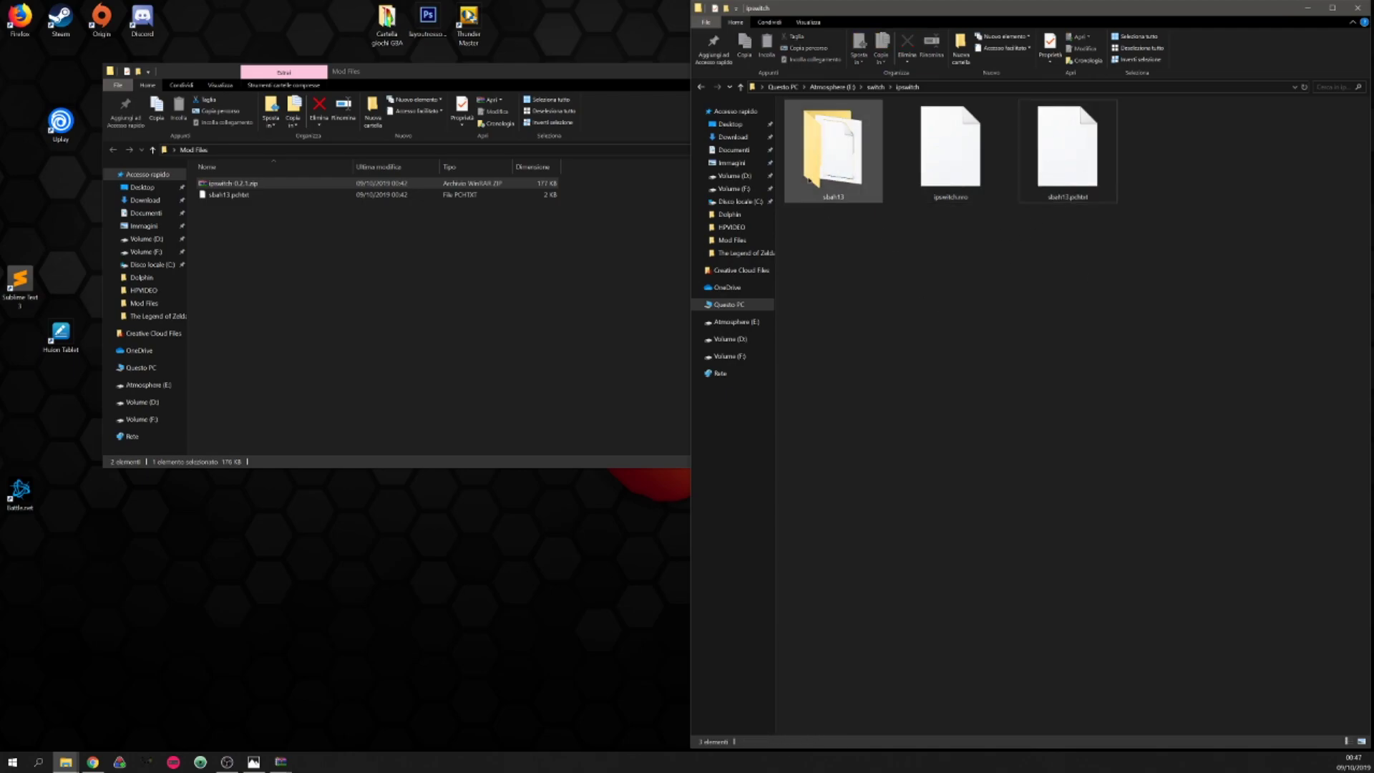
# - Check the sbah13 folder contains sbah13.pchtxt, then return to ipswitch and select both files
pyautogui.doubleClick(834, 152)
pyautogui.click(702, 87)
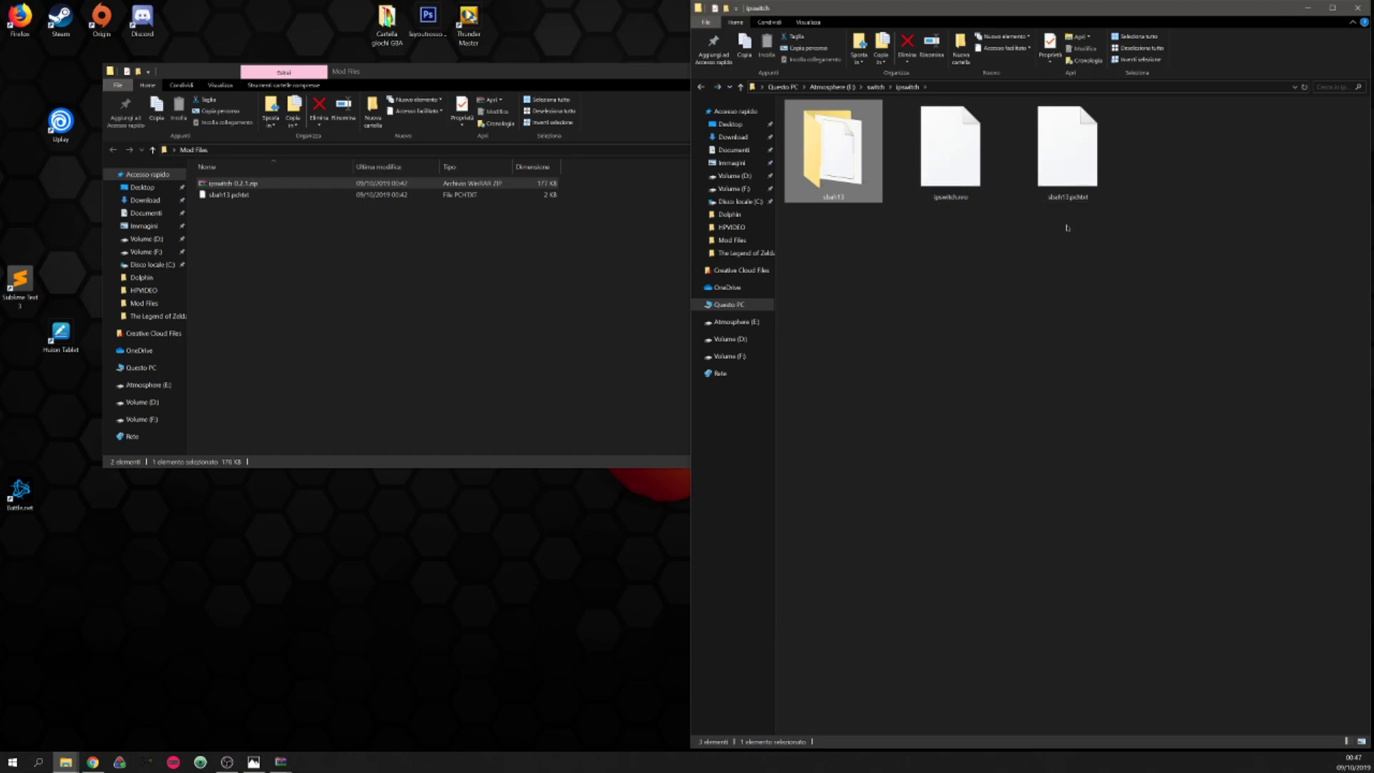
pyautogui.moveTo(1053, 170)
pyautogui.mouseDown()
pyautogui.moveTo(1010, 192)
pyautogui.moveTo(832, 170)
pyautogui.moveTo(1071, 157)
pyautogui.mouseUp()
pyautogui.moveTo(1109, 295); pyautogui.dragTo(1010, 275)
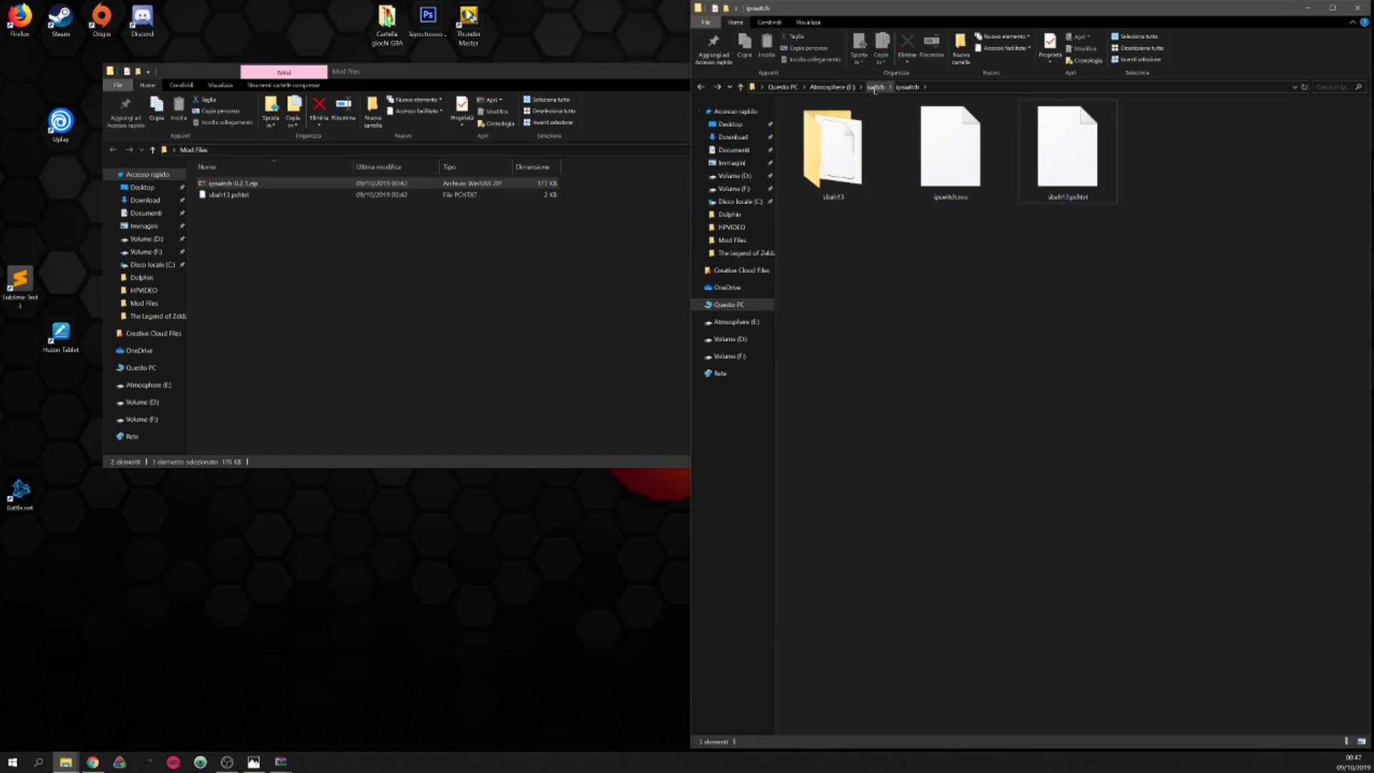
# - Undock the ipswitch window, go up to Atmosphere (E:), then close it and Mod Files
pyautogui.moveTo(859, 13); pyautogui.dragTo(457, 201)
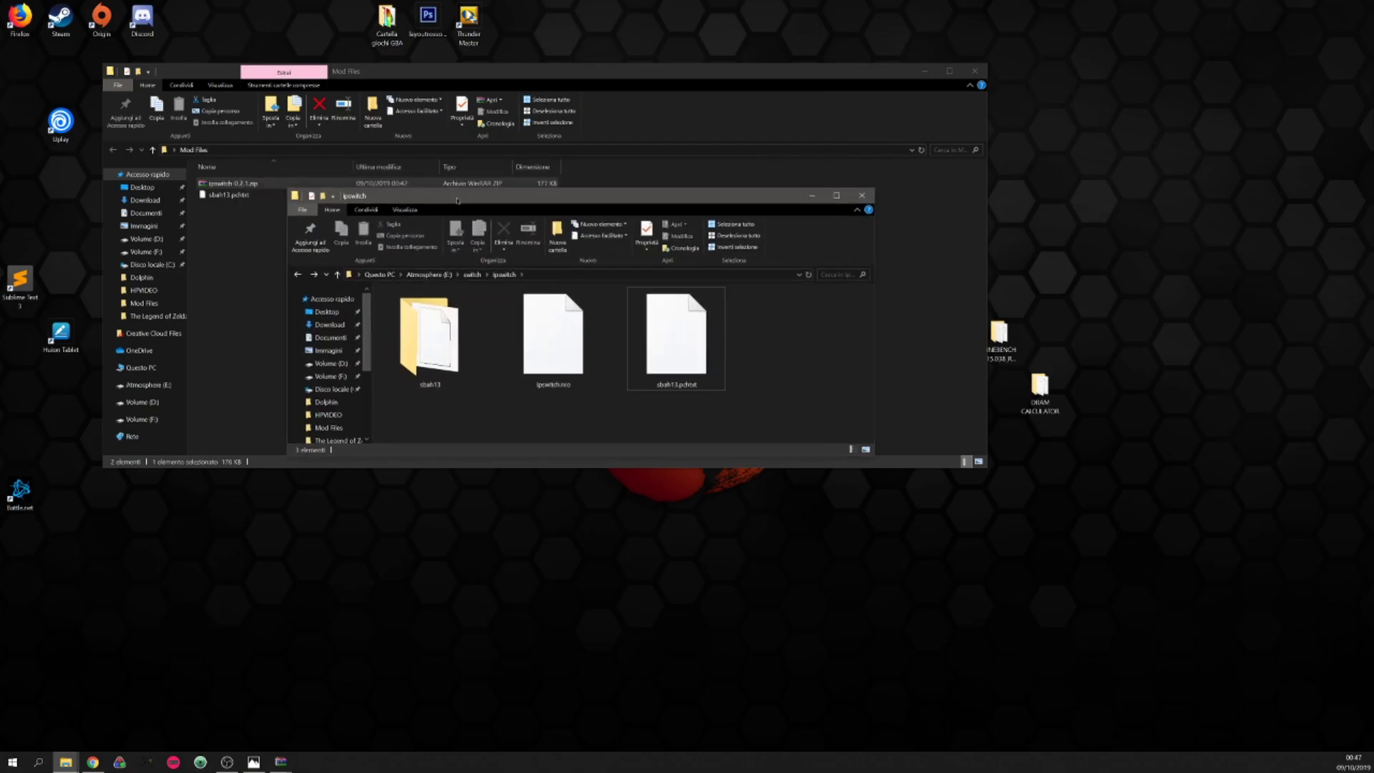
pyautogui.click(472, 274)
pyautogui.click(429, 274)
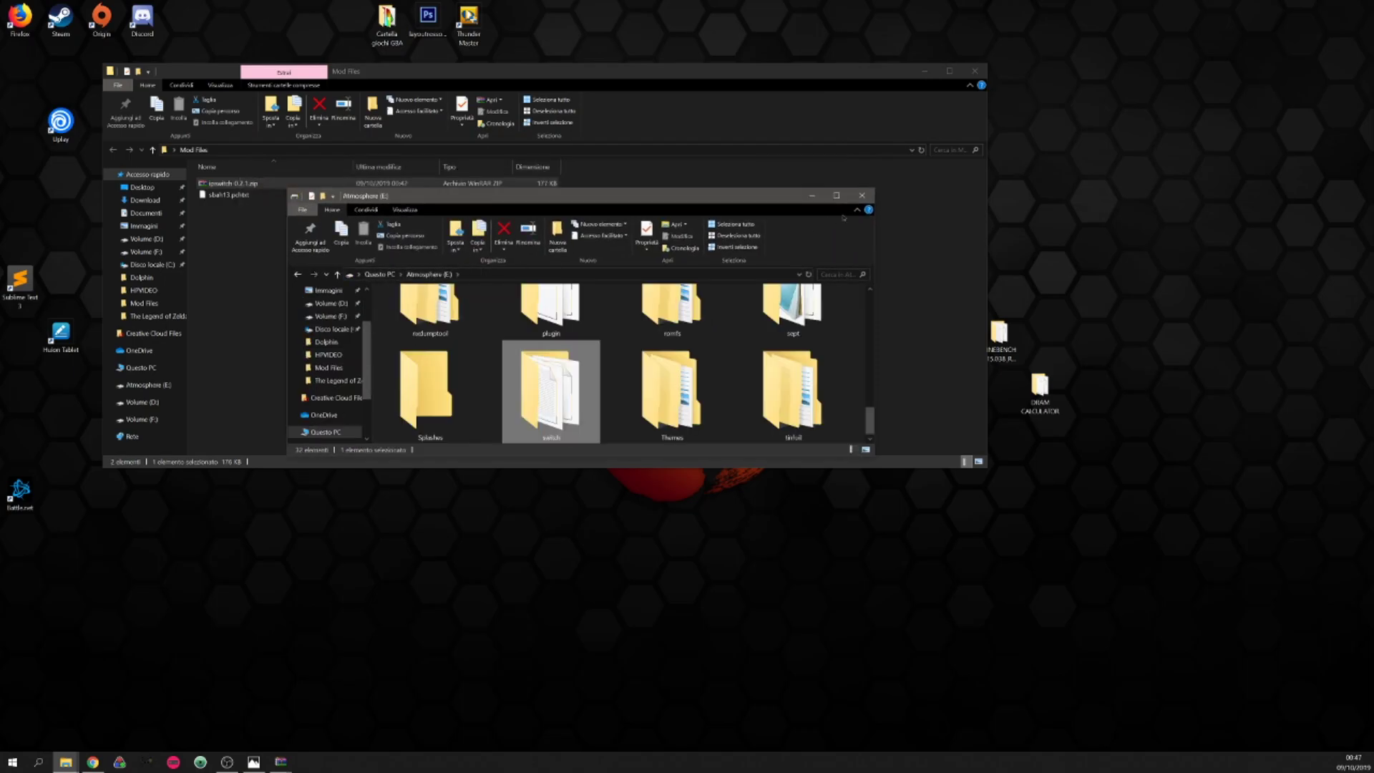
pyautogui.click(862, 195)
pyautogui.click(972, 73)
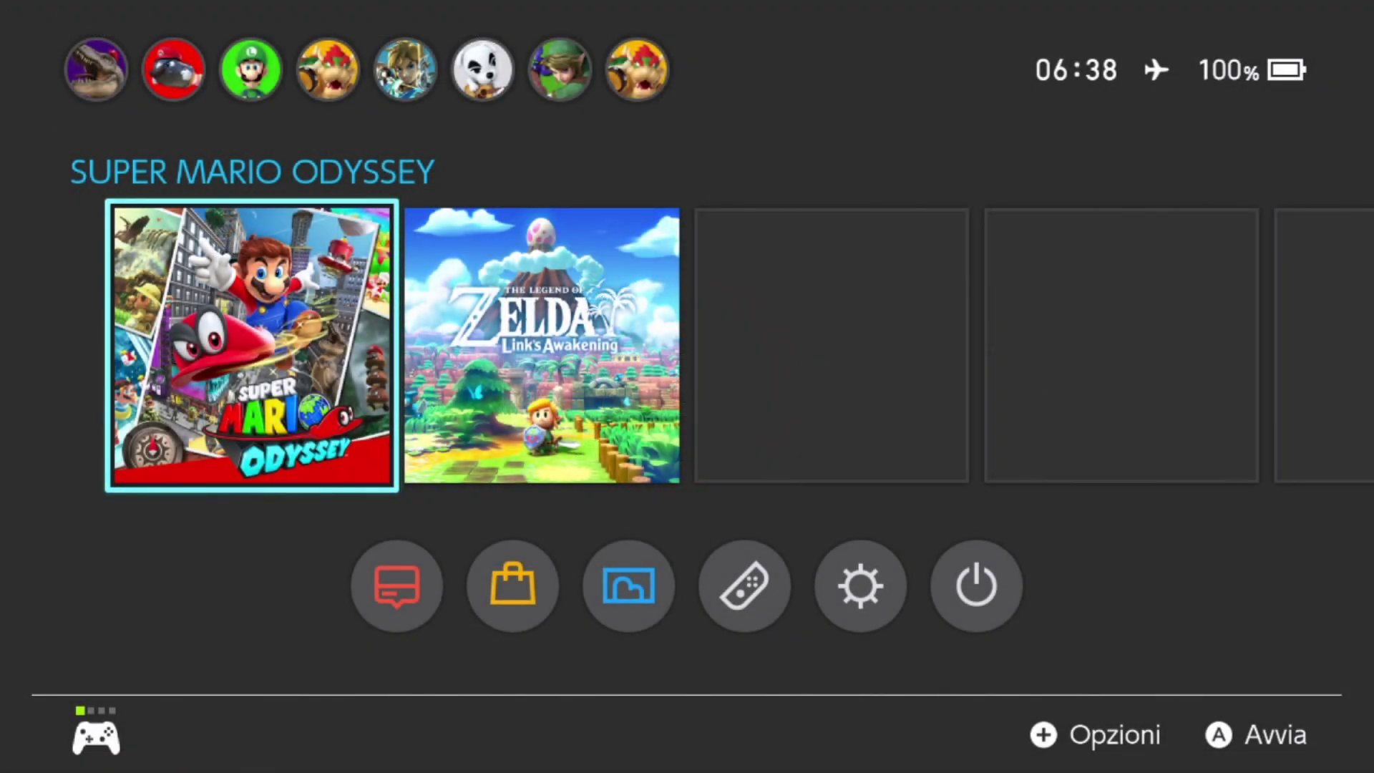
# - Start hbmenu from the Album entry and launch the IPSwitch app
pyautogui.press('Down')
pyautogui.press('Right')
pyautogui.press('Right')
pyautogui.press('Return')
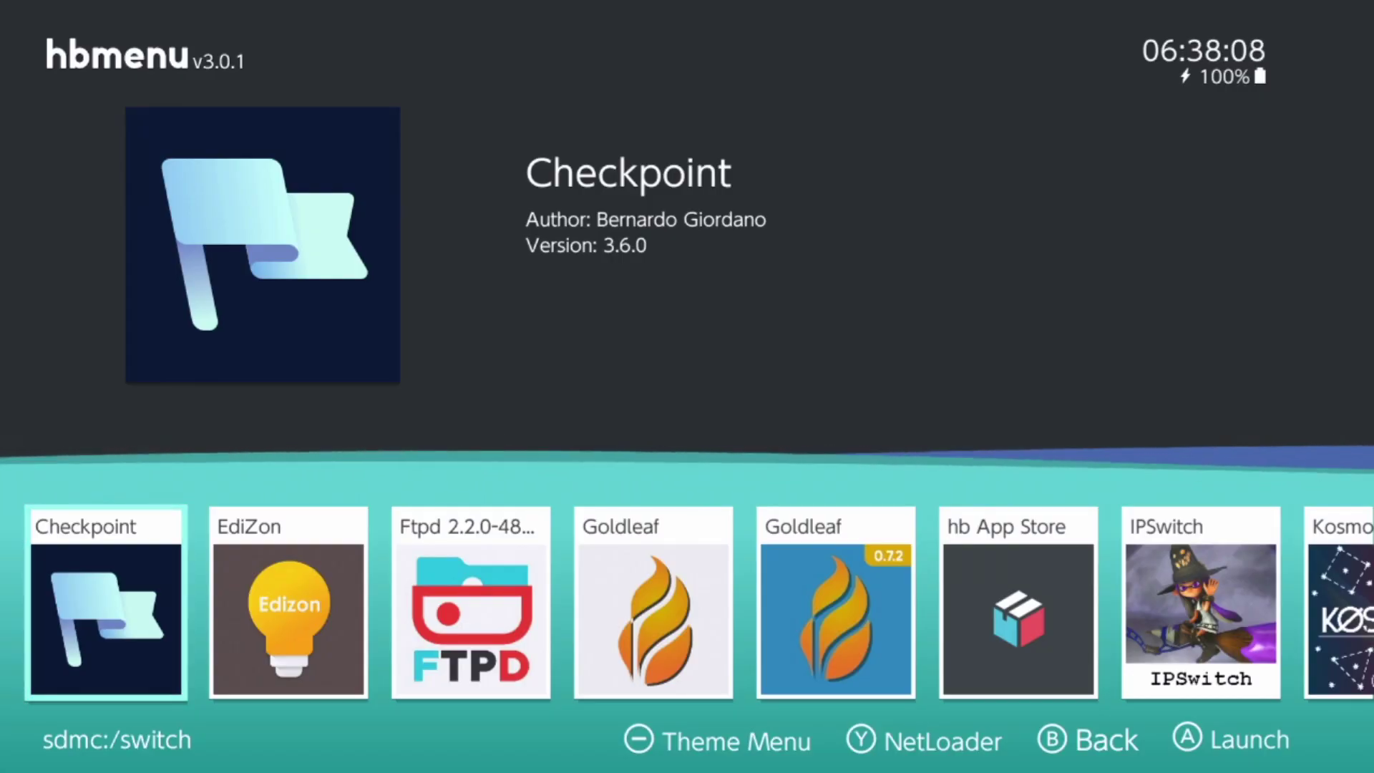
pyautogui.press('Right')
pyautogui.press('Right')
pyautogui.press('Right')
pyautogui.press('Right')
pyautogui.press('Right')
pyautogui.press('Right')
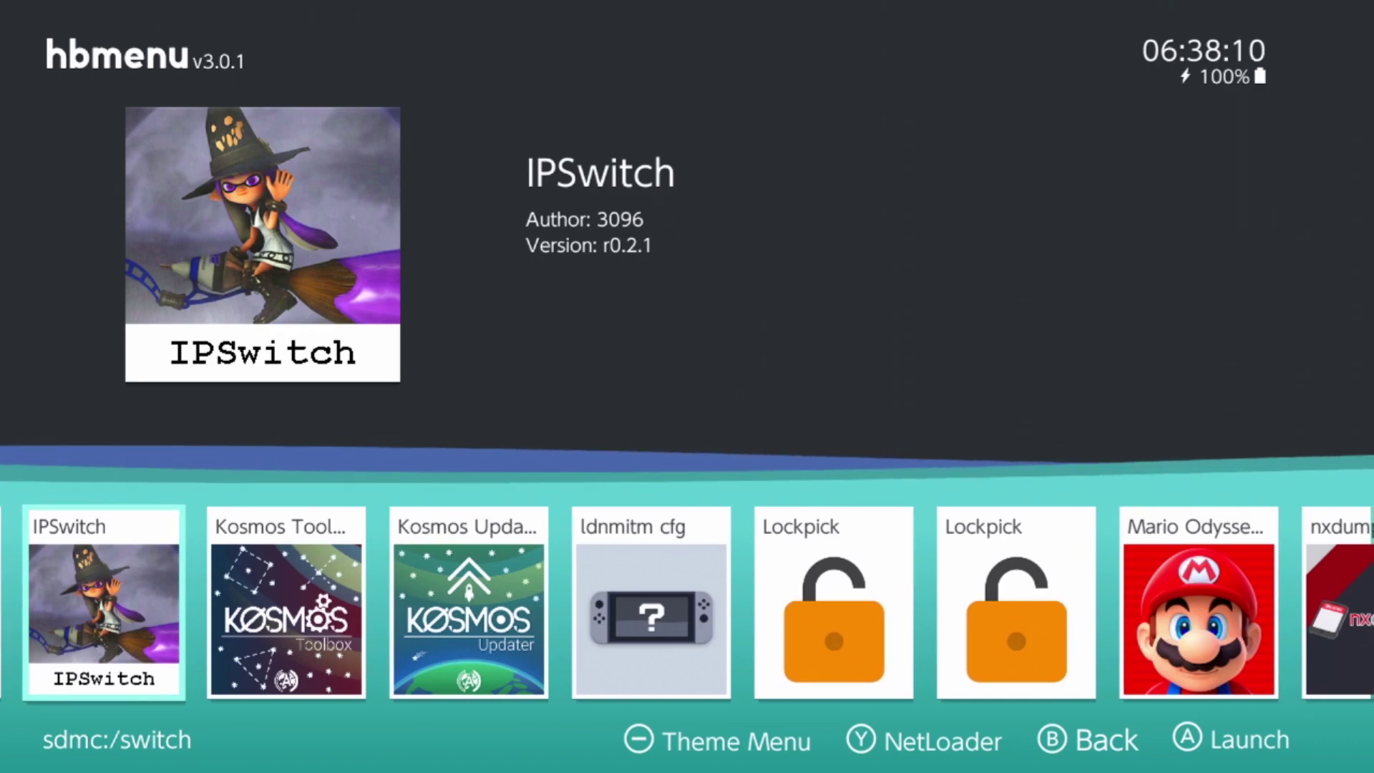
pyautogui.press('Return')
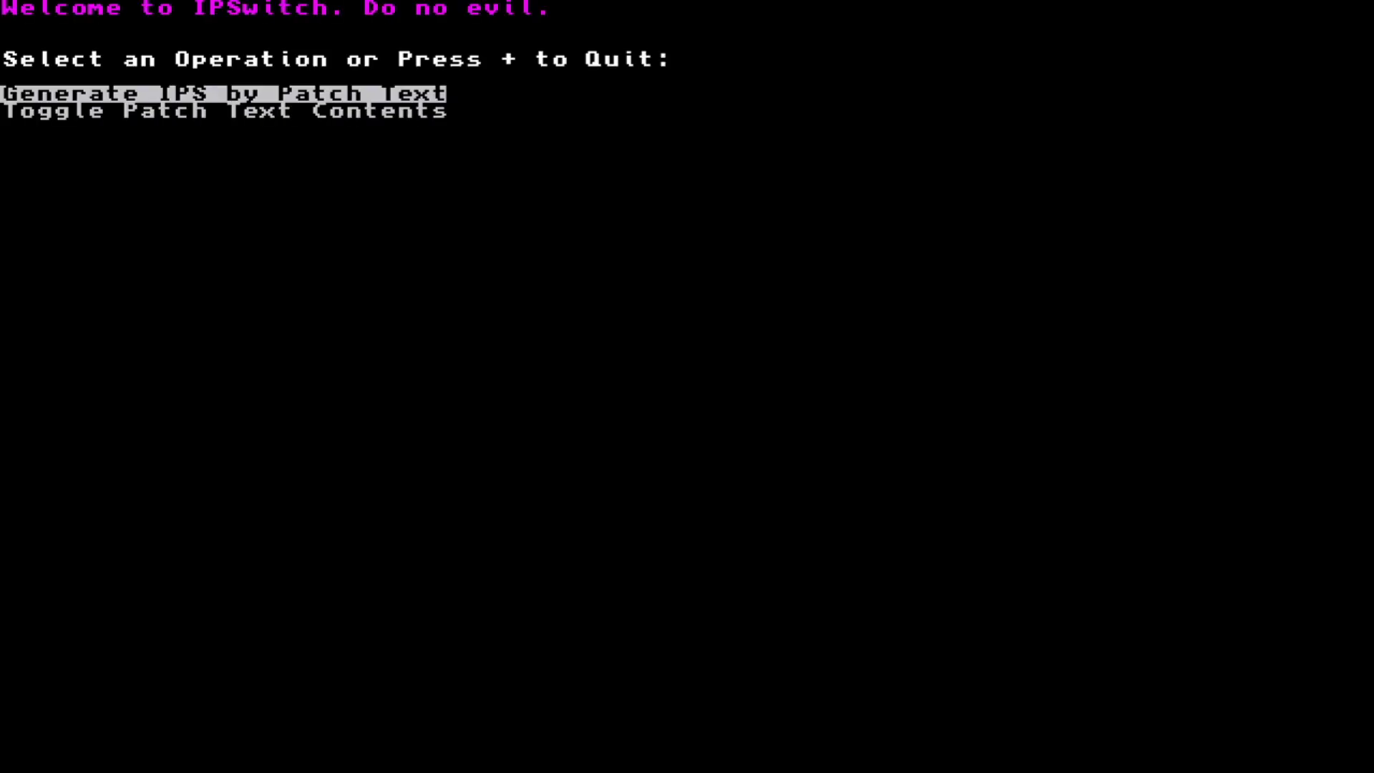
# - Choose Toggle Patch Text Contents and open the patches in sbah13/sbah13.pchtxt
pyautogui.press('Down')
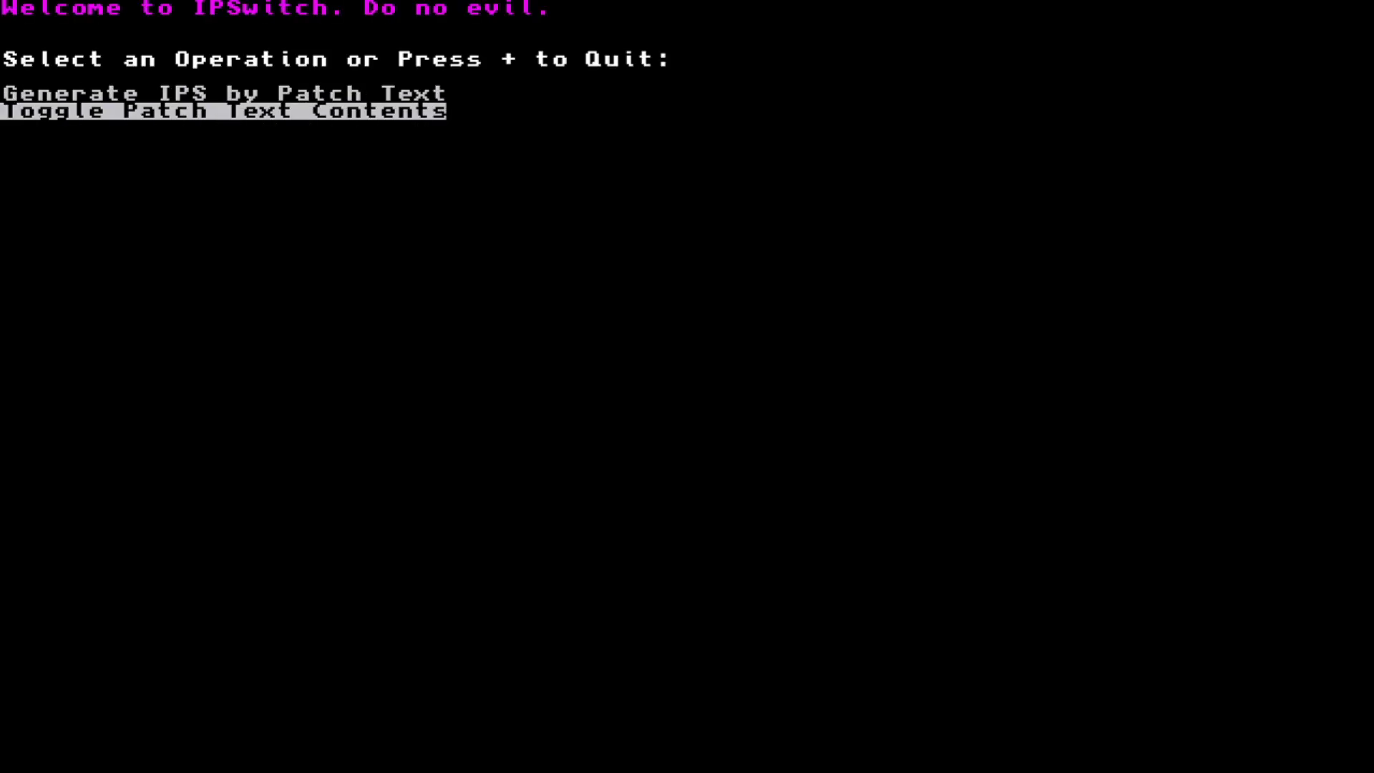
pyautogui.press('Return')
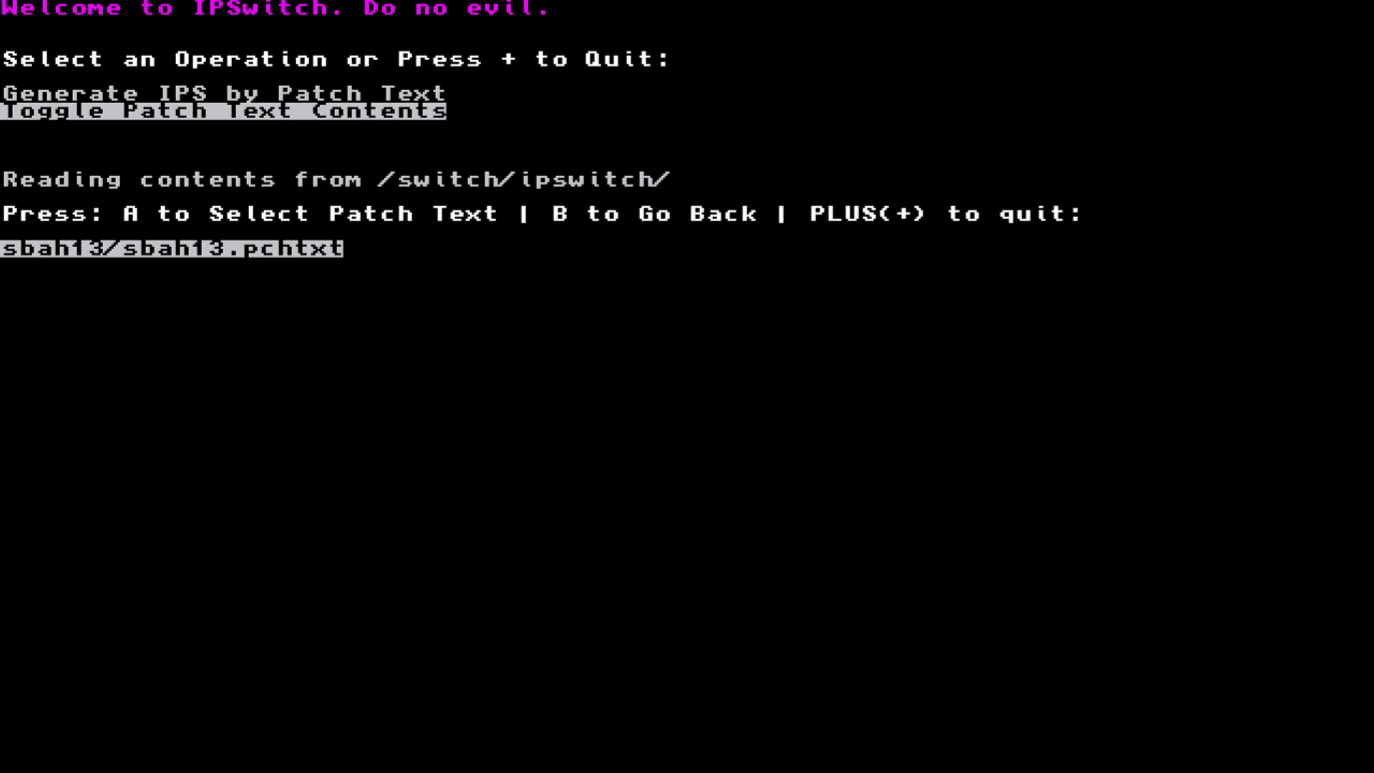
pyautogui.press('a')
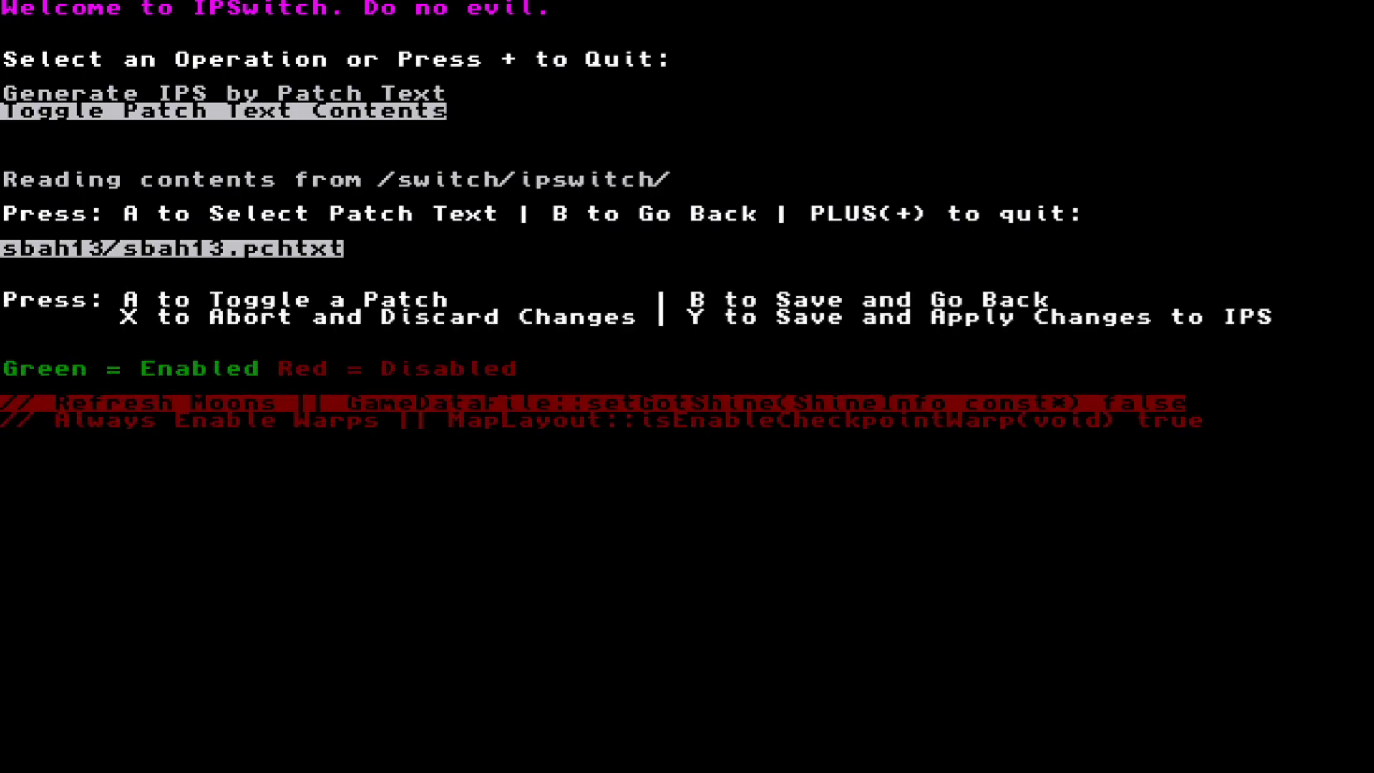
# - Enable the Refresh Moons and Always Enable Warps patches and save them as an IPS
pyautogui.press('Down')
pyautogui.press('Up')
pyautogui.press('a')
pyautogui.press('Down')
pyautogui.press('a')
pyautogui.press('Up')
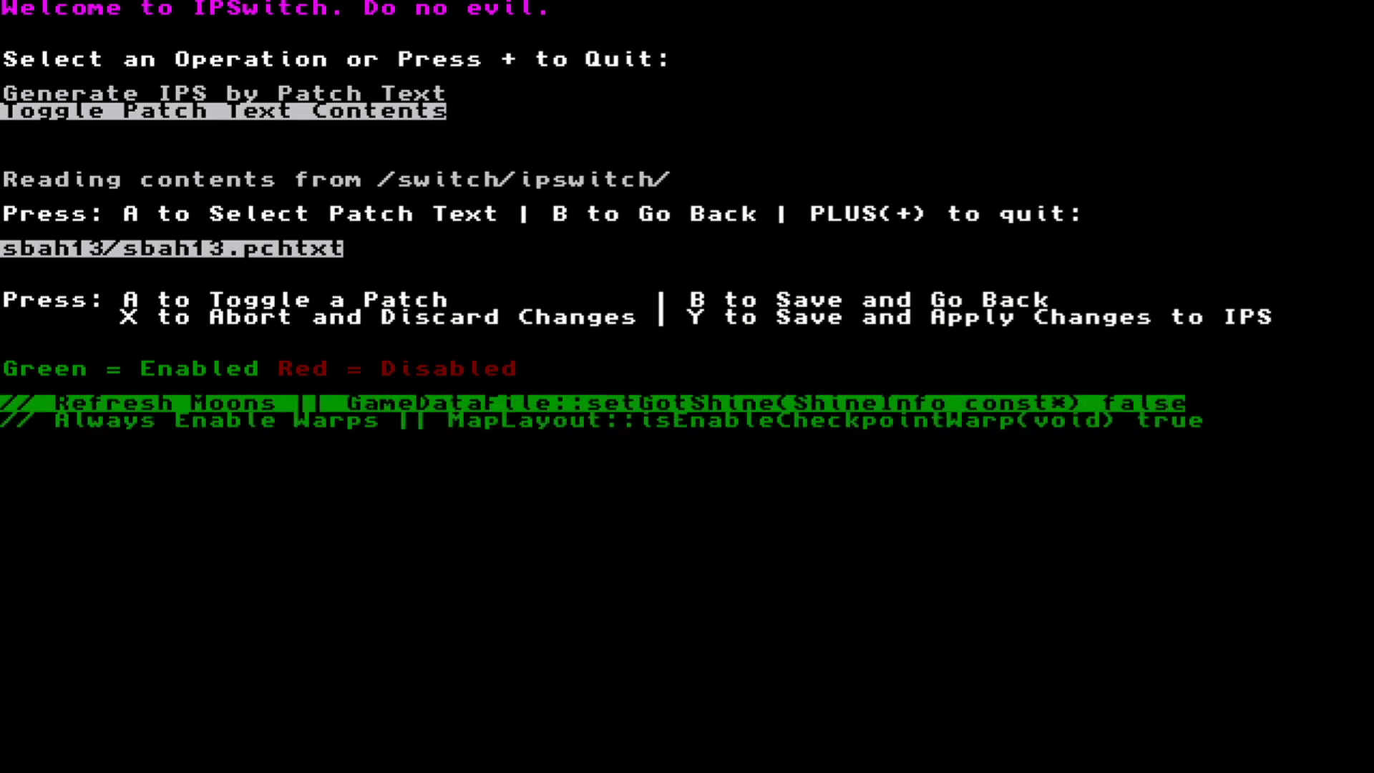
pyautogui.press('Down')
pyautogui.press('Up')
pyautogui.press('Down')
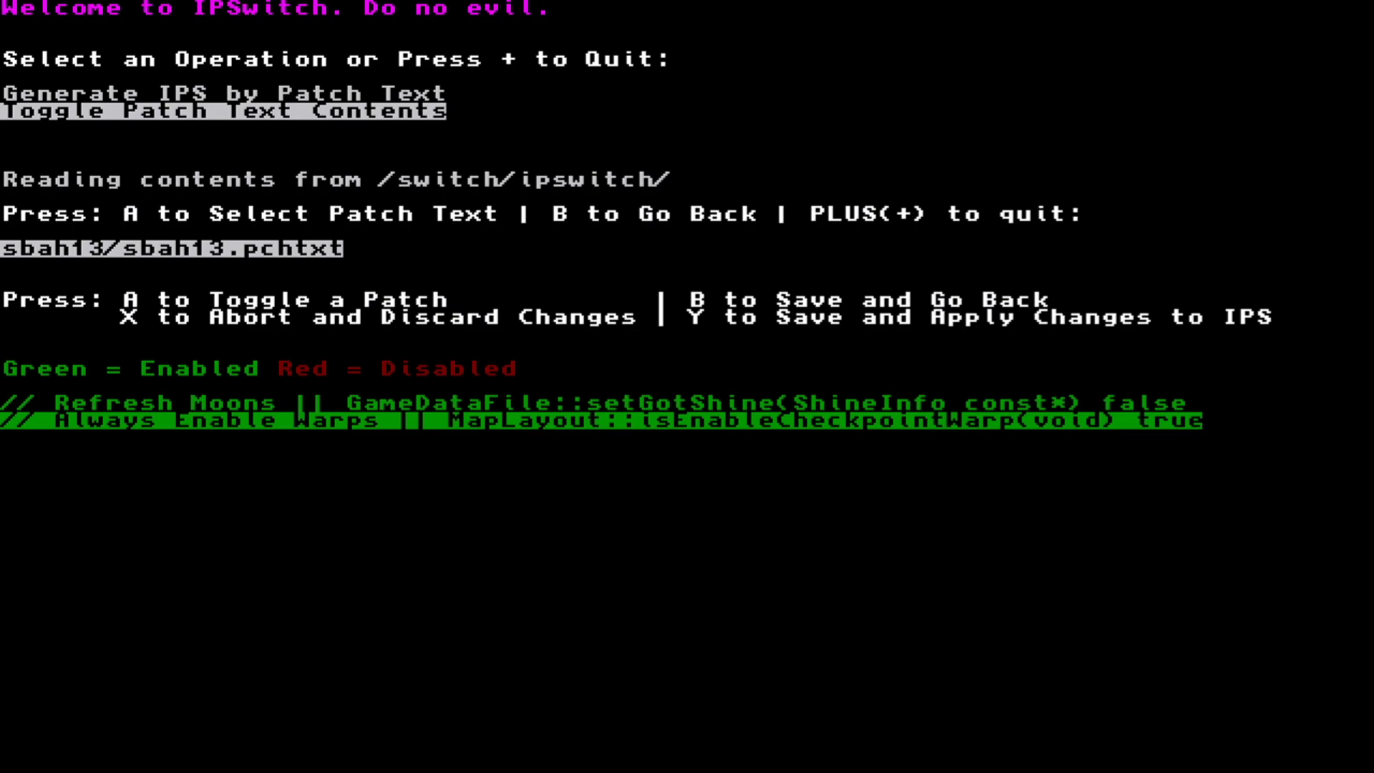
pyautogui.press('Up')
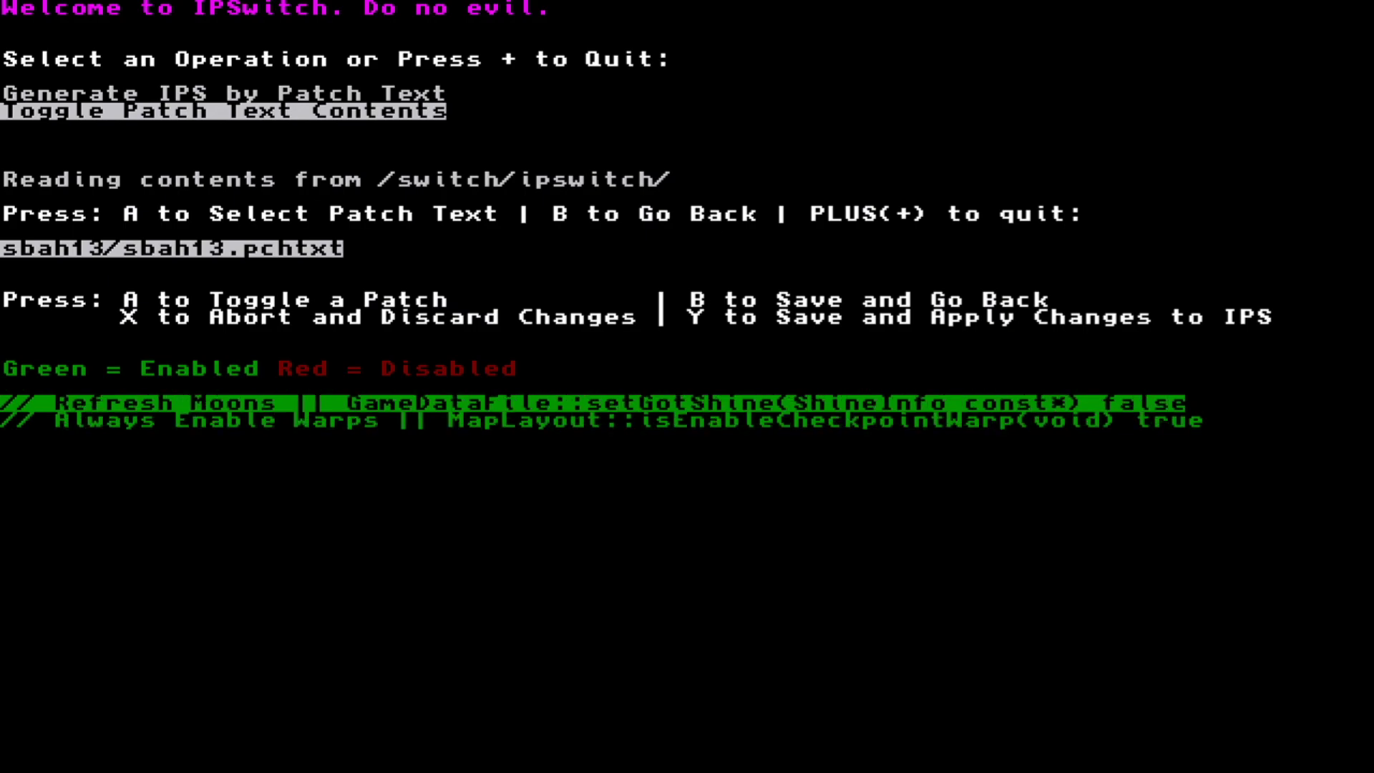
pyautogui.press('y')
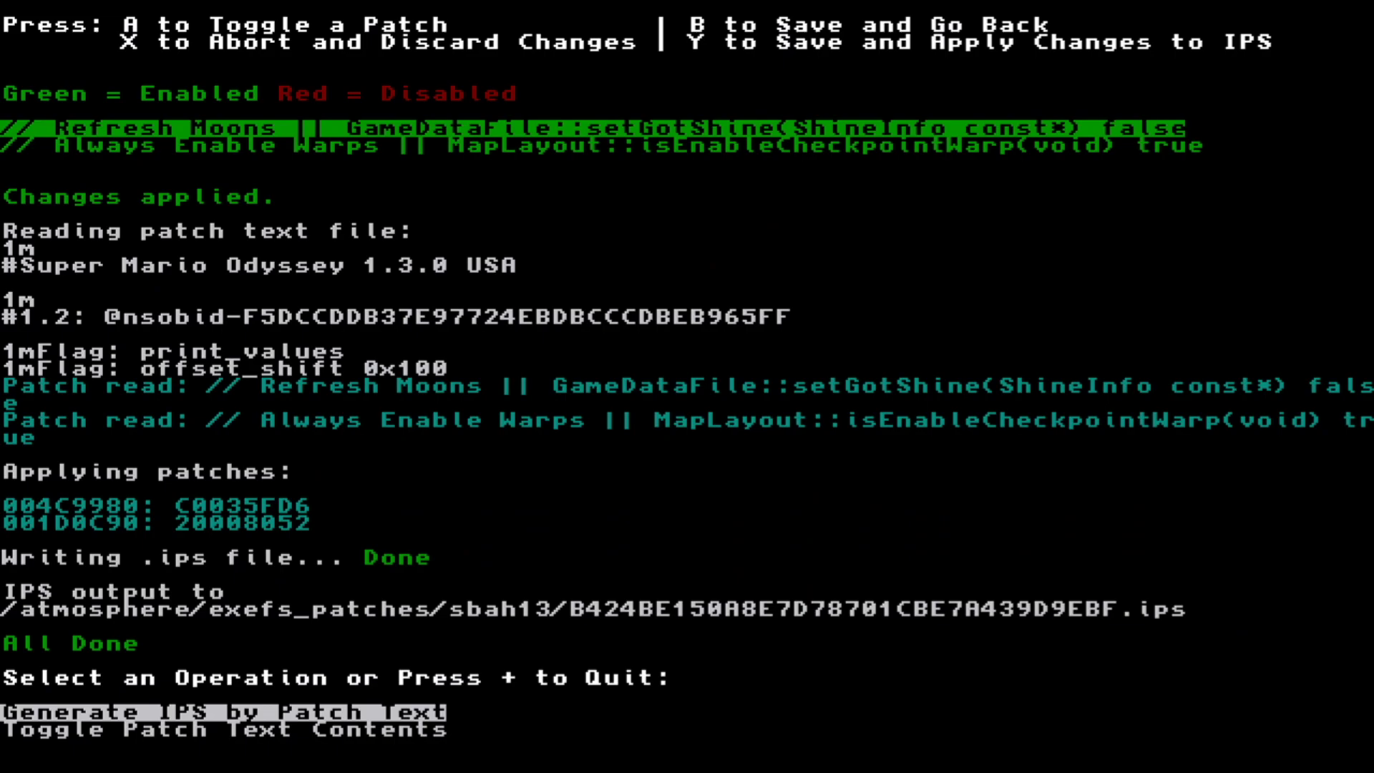
# - Return to Toggle Patch Text Contents and open the patches in sbah13.pchtxt
pyautogui.press('Down')
pyautogui.press('a')
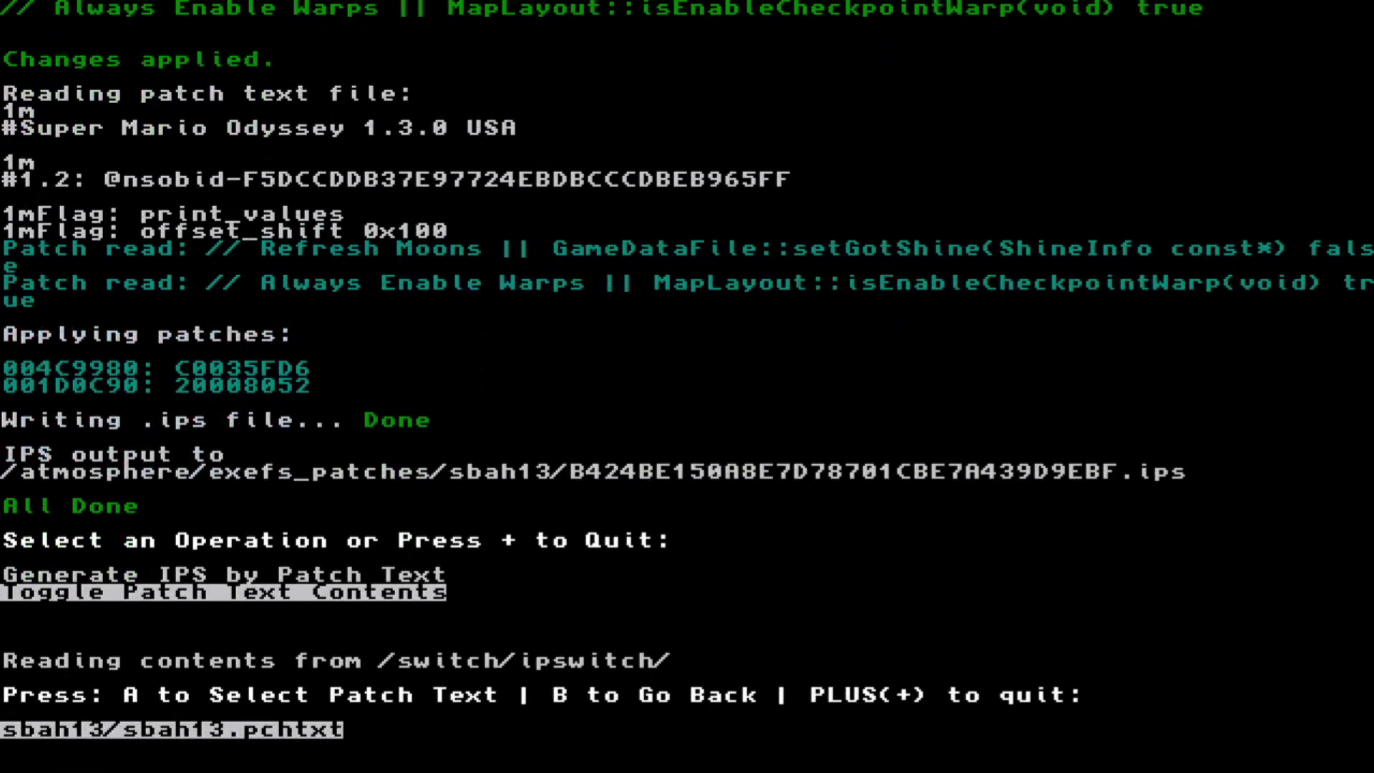
pyautogui.press('a')
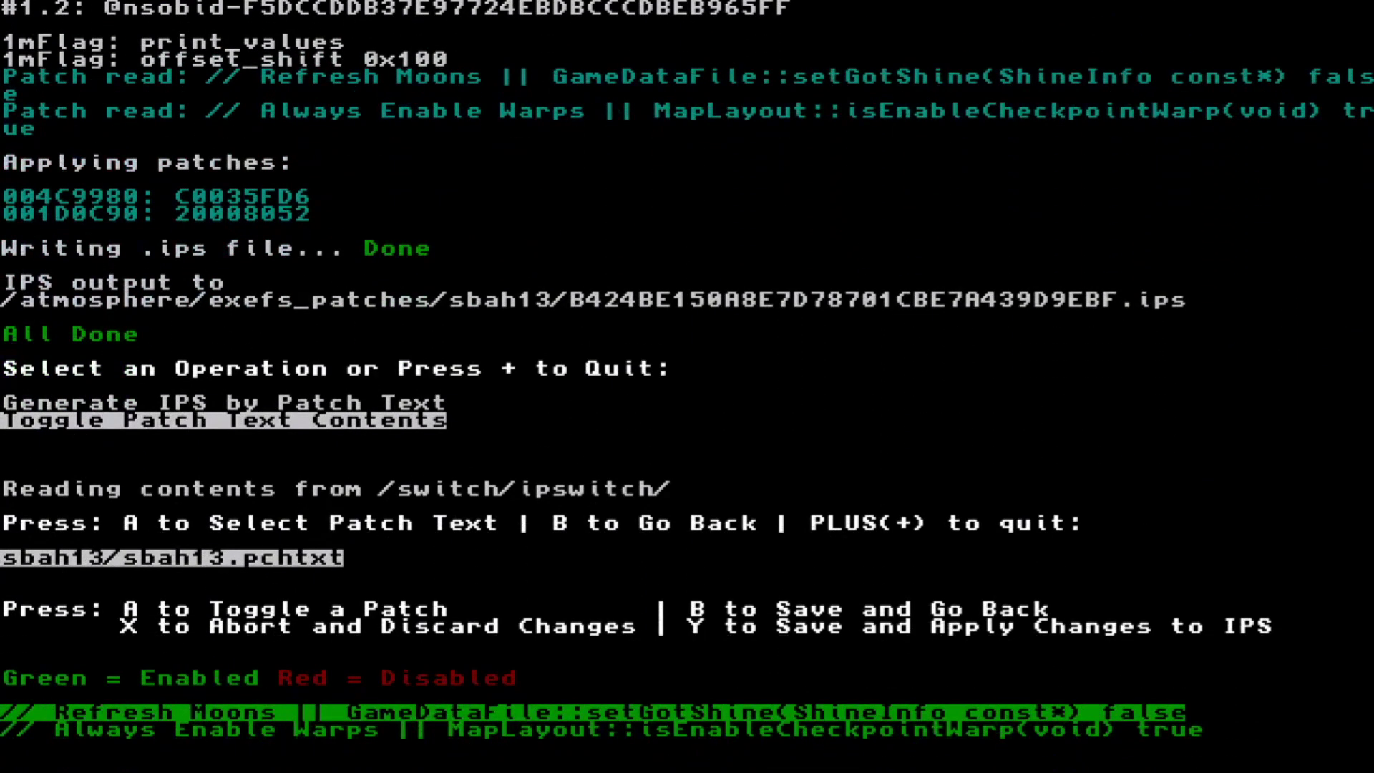
# - Disable Refresh Moons and Always Enable Warps, regenerate the IPS, and exit to HOME
pyautogui.press('a')
pyautogui.press('Down')
pyautogui.press('a')
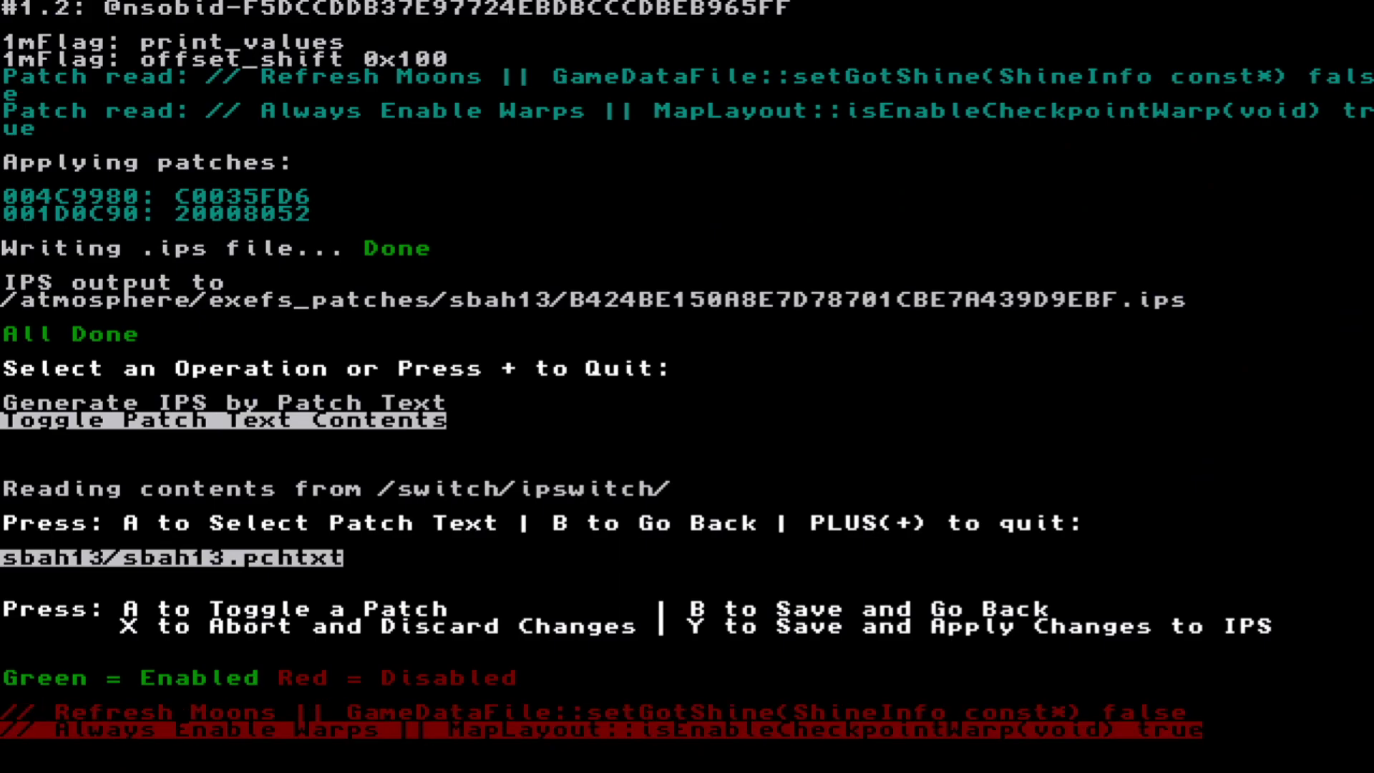
pyautogui.press('Up')
pyautogui.press('y')
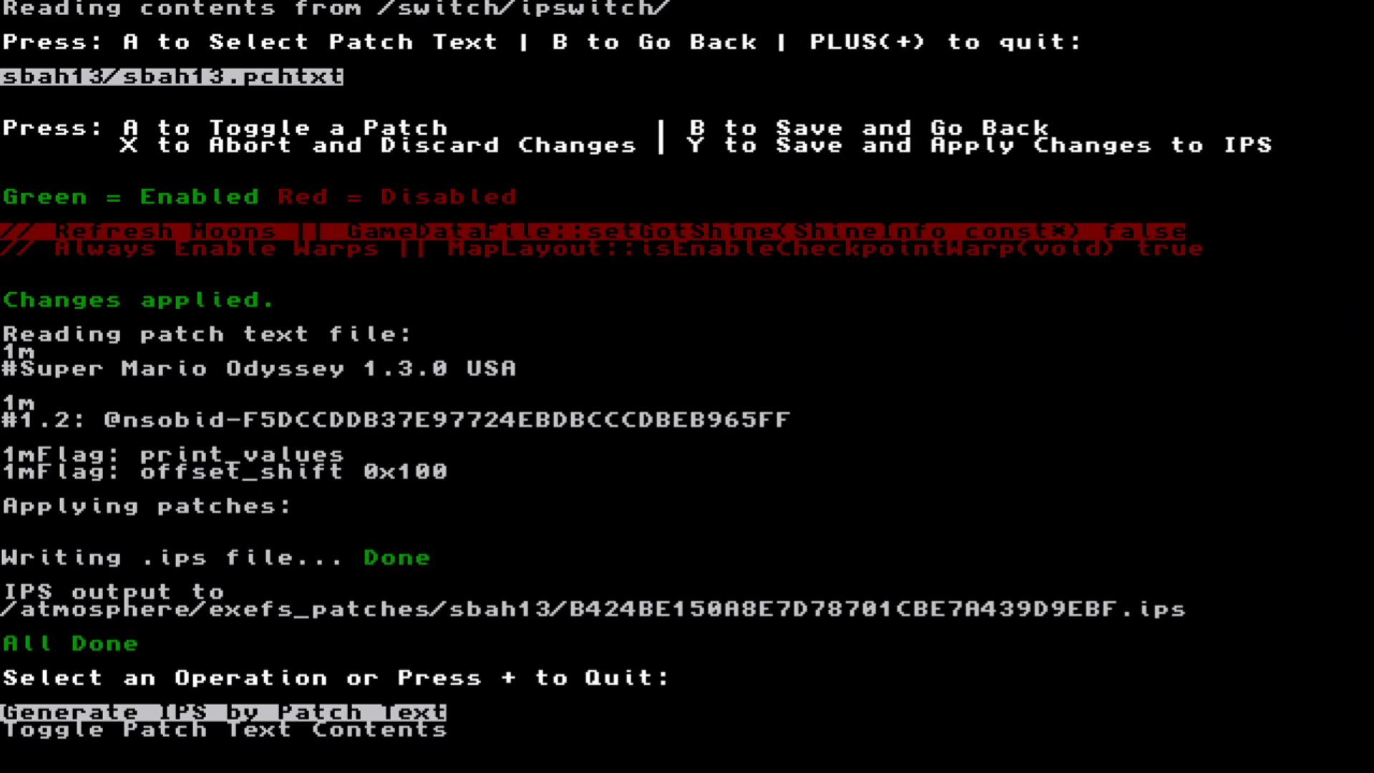
pyautogui.press('Home')
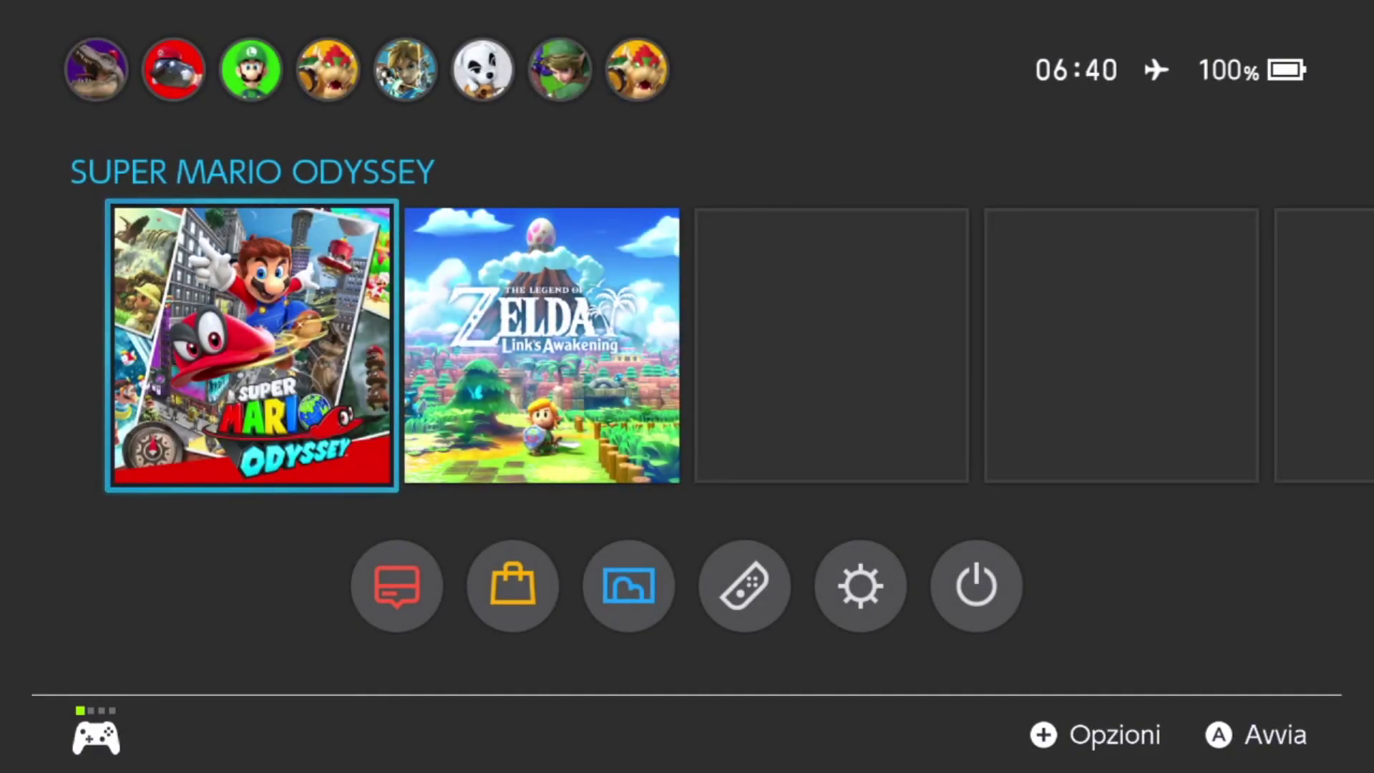